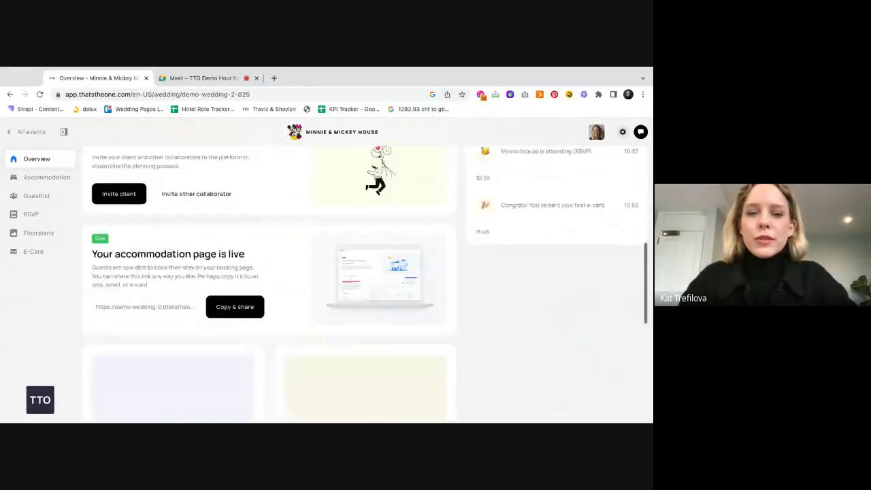
# Open the guestlist and review the guests' contact details, age groups and wedding attendance.
pyautogui.click(38, 196)
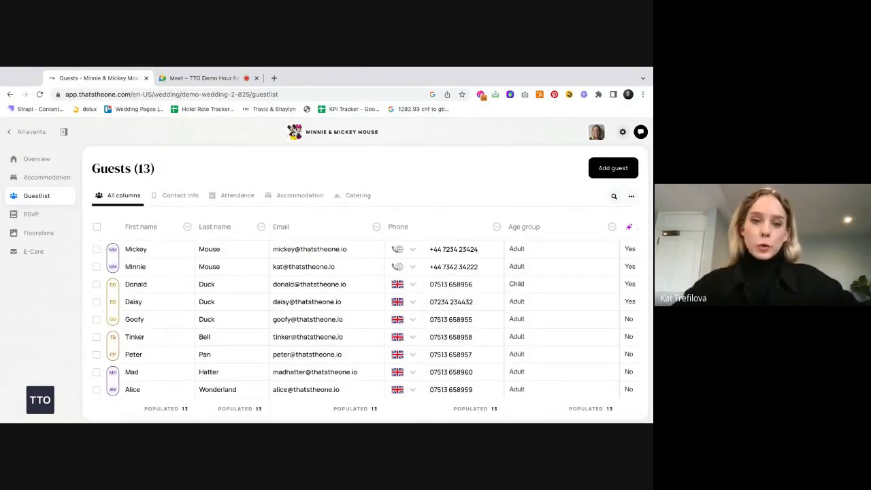
pyautogui.hscroll(1, 204, 313)
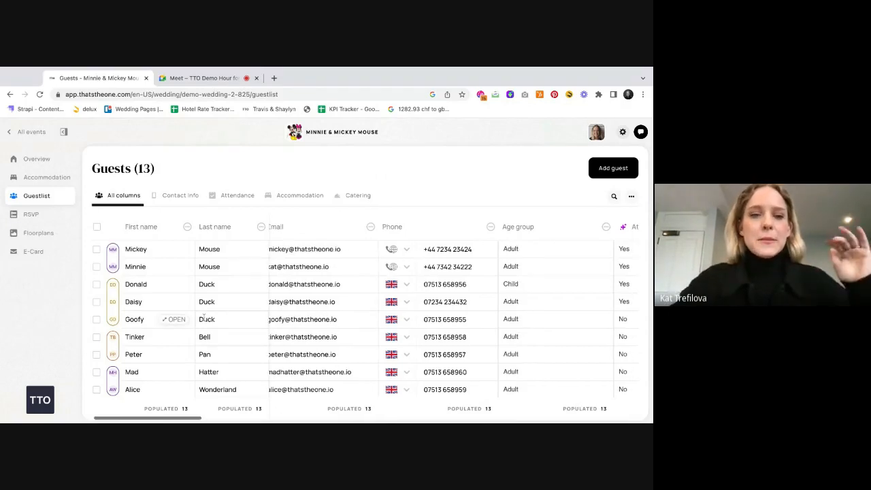
pyautogui.scroll(-2, 206, 308)
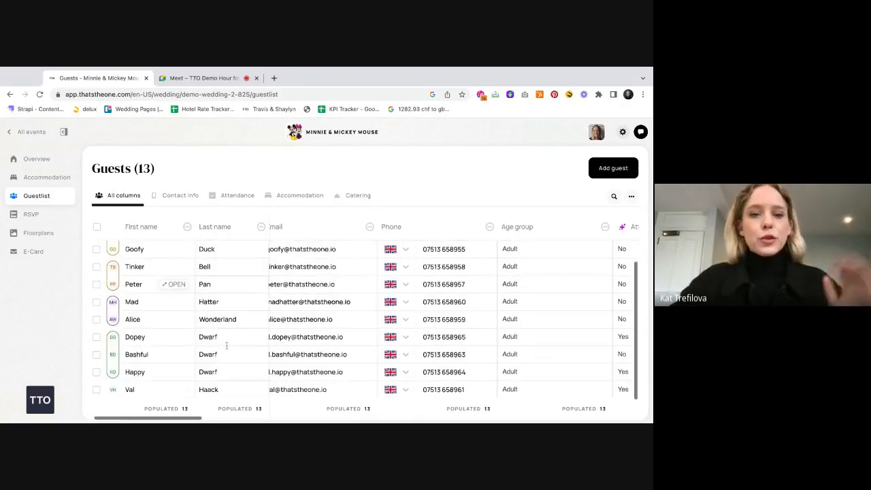
pyautogui.hscroll(-1, 318, 314)
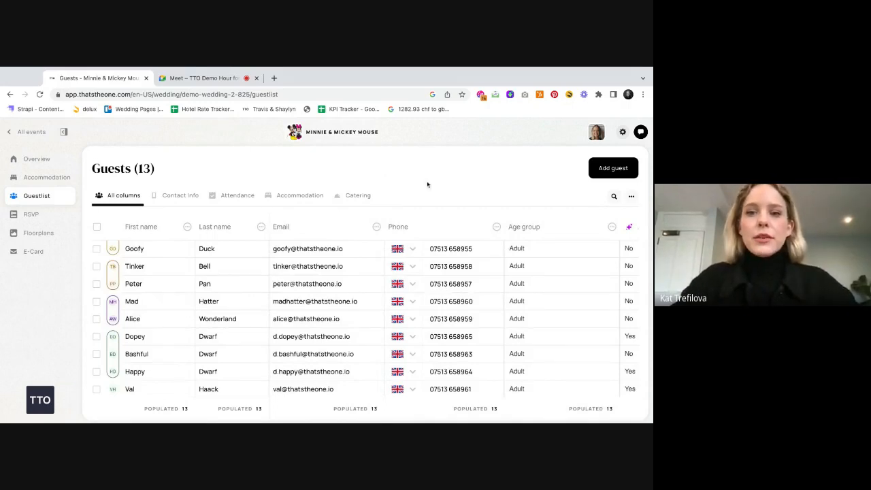
pyautogui.hscroll(2, 479, 247)
pyautogui.hscroll(2, 424, 281)
pyautogui.scroll(-1, 424, 282)
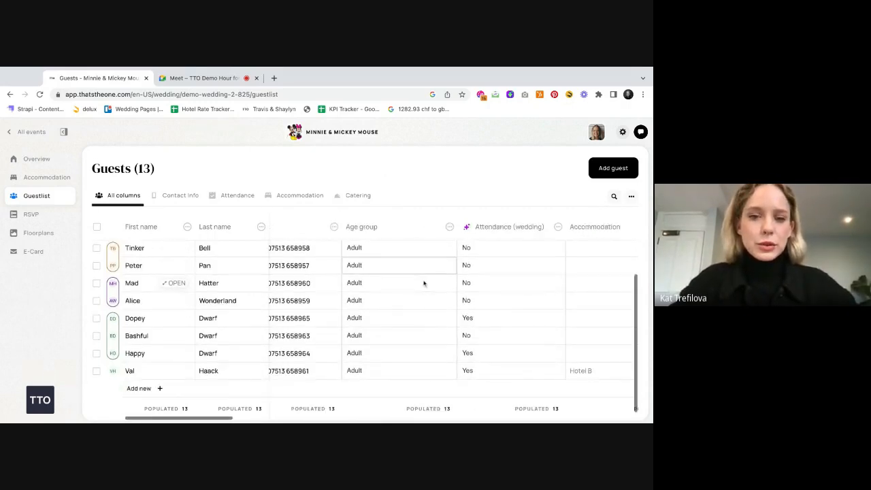
pyautogui.scroll(3, 421, 291)
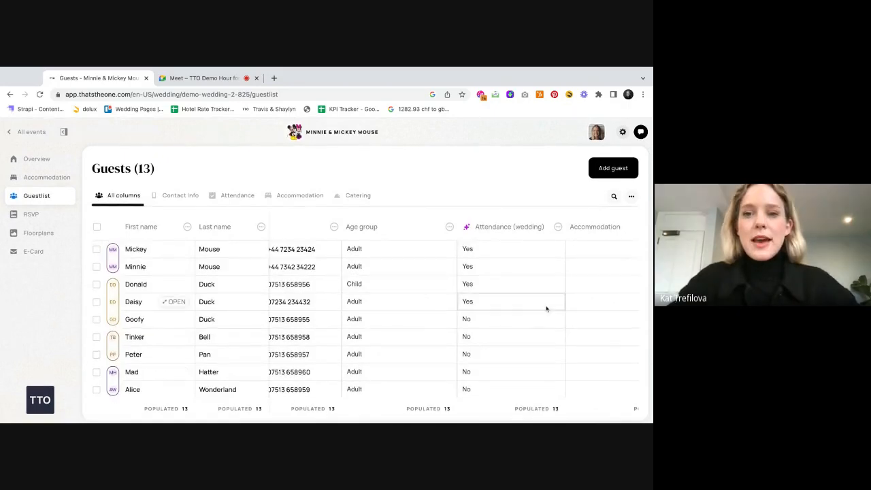
# Examine the meal choices, allergies and dietary requirements recorded for all guests in the guestlist.
pyautogui.hscroll(3, 521, 297)
pyautogui.hscroll(5, 521, 298)
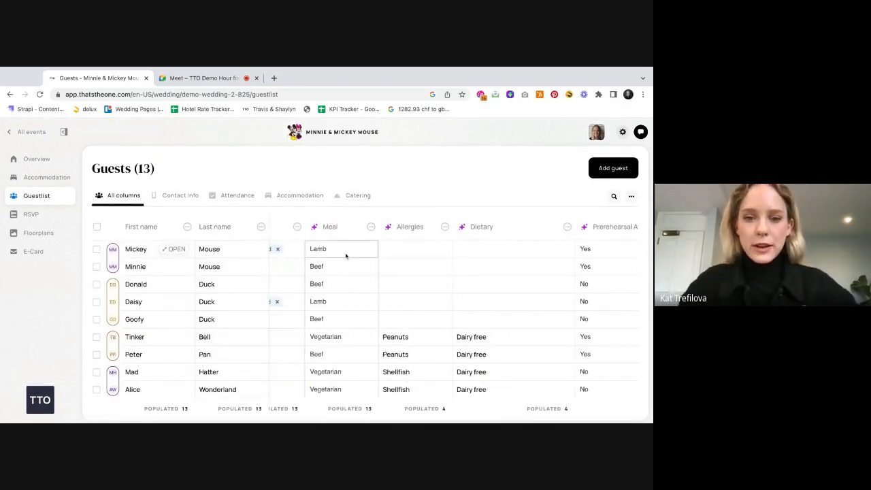
pyautogui.scroll(-2, 342, 354)
pyautogui.scroll(-2, 342, 365)
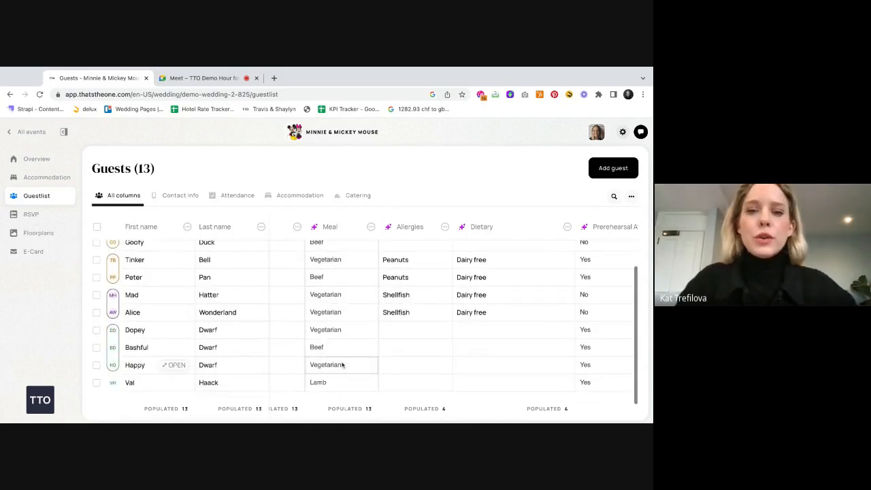
pyautogui.scroll(4, 381, 340)
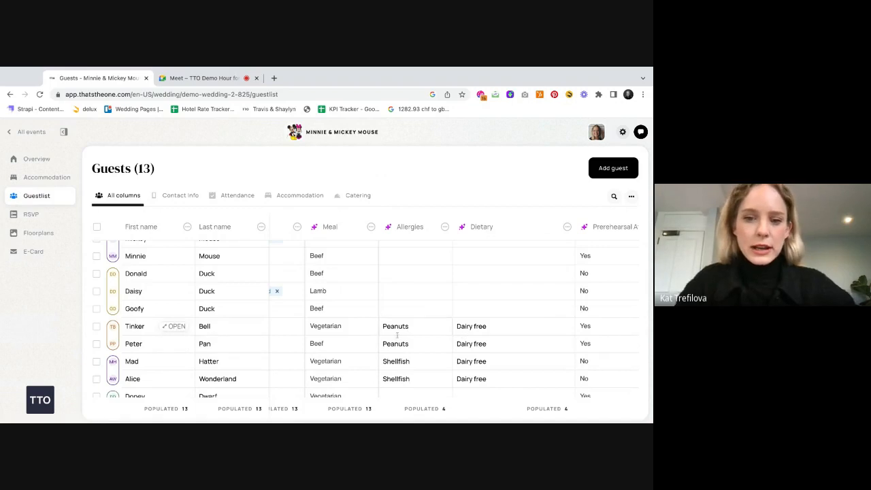
pyautogui.scroll(-1, 463, 353)
pyautogui.scroll(-2, 464, 354)
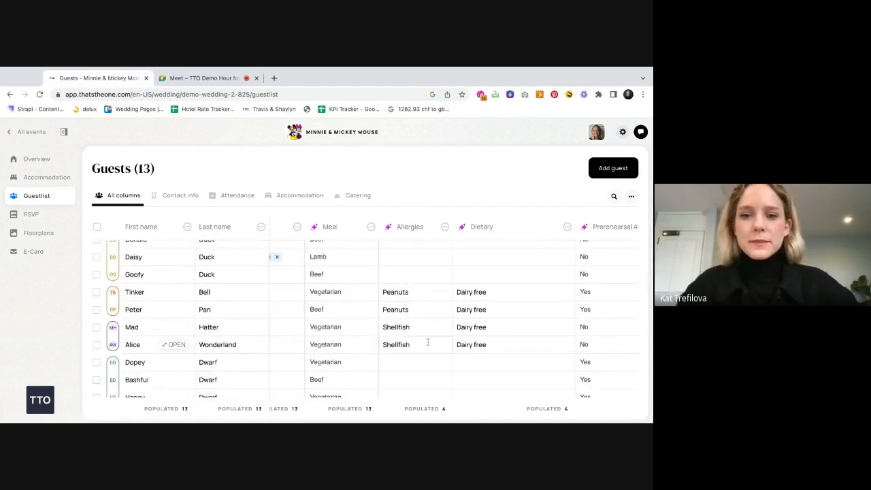
# Create a new floorplan for the wedding and get past the introduction to its settings.
pyautogui.click(54, 233)
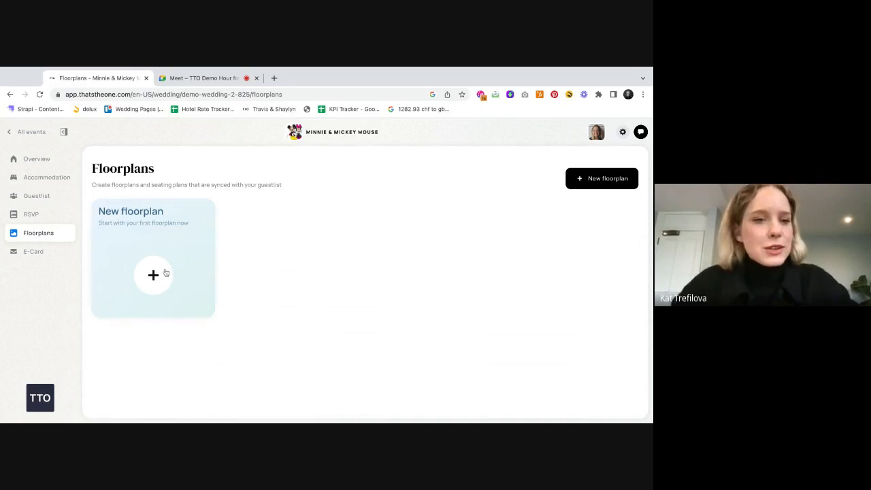
pyautogui.click(165, 273)
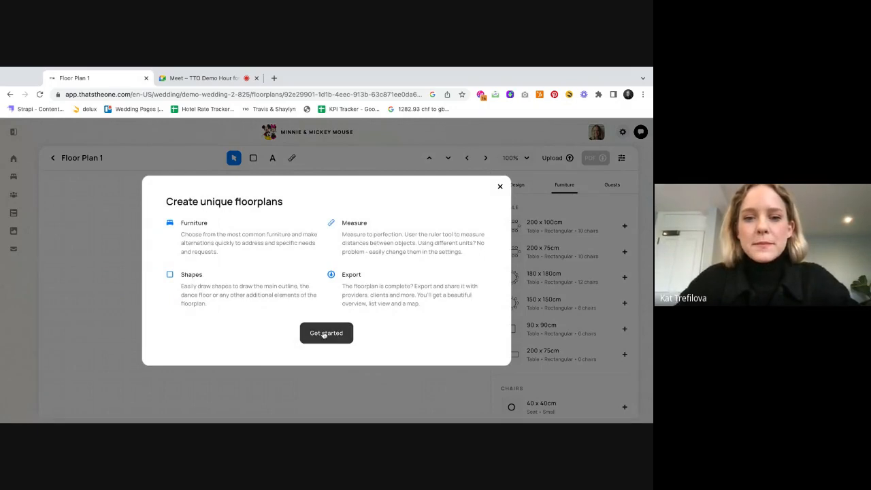
pyautogui.click(325, 333)
# Name the floorplan "Demo floorplan", save its settings with metric centimetres, grid and 75 cm clearance kept, and close the support chat.
pyautogui.hotkey('ctrl', 'a')
pyautogui.write('Demo floorplan')
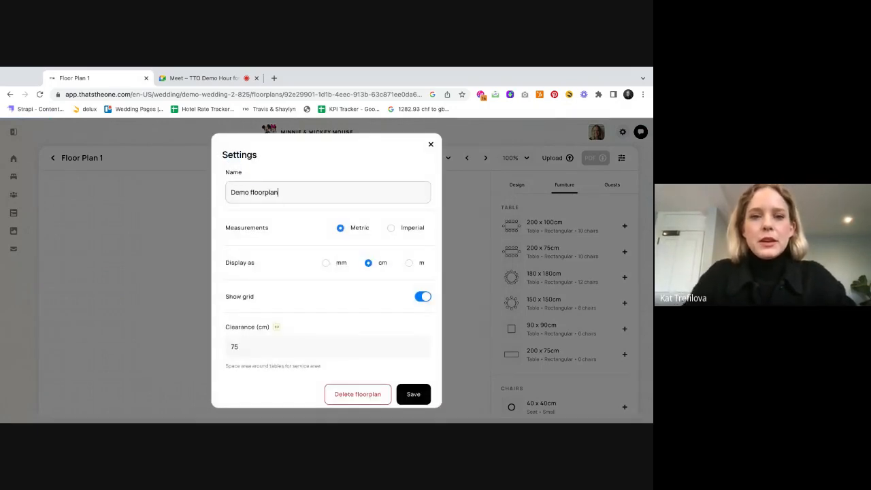
pyautogui.click(246, 222)
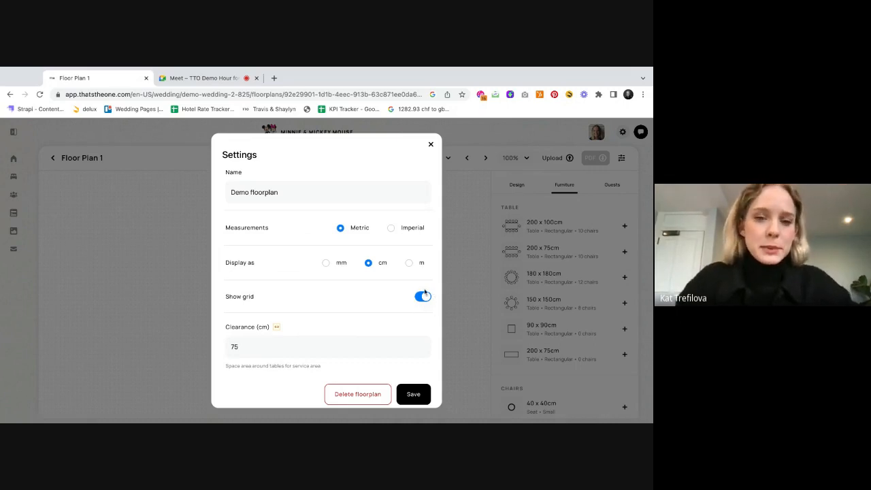
pyautogui.scroll(-1, 327, 319)
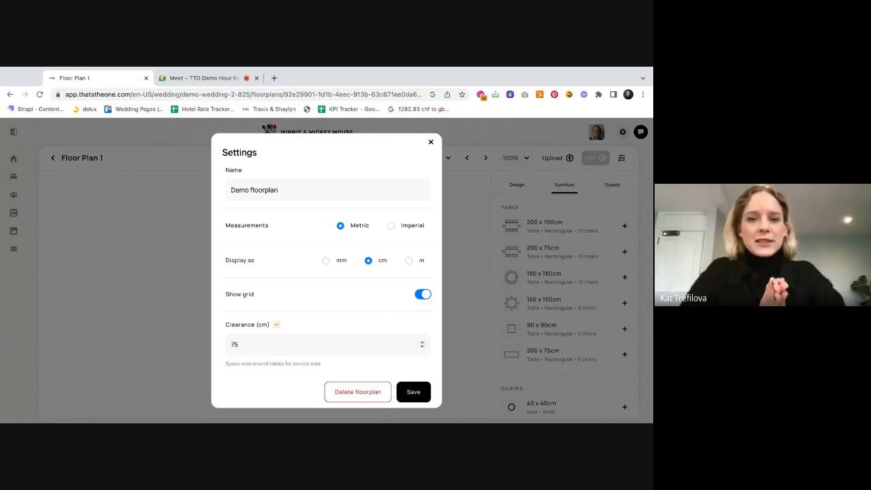
pyautogui.click(419, 391)
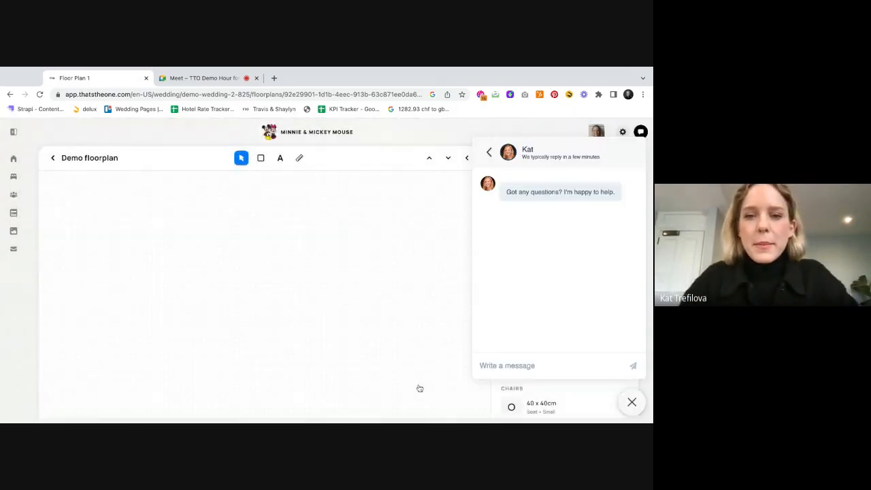
pyautogui.click(630, 402)
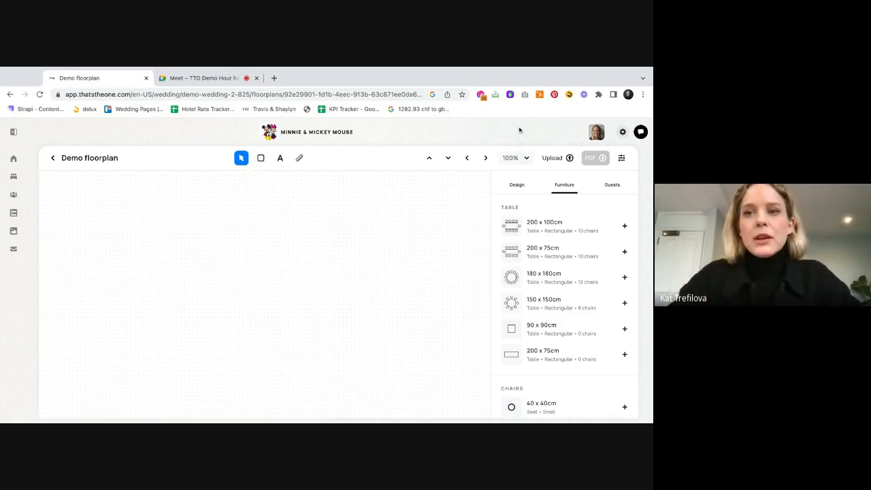
# Upload the venue plan image from the computer without cropping it, admitting a waiting participant to the Google Meet call in between.
pyautogui.click(552, 159)
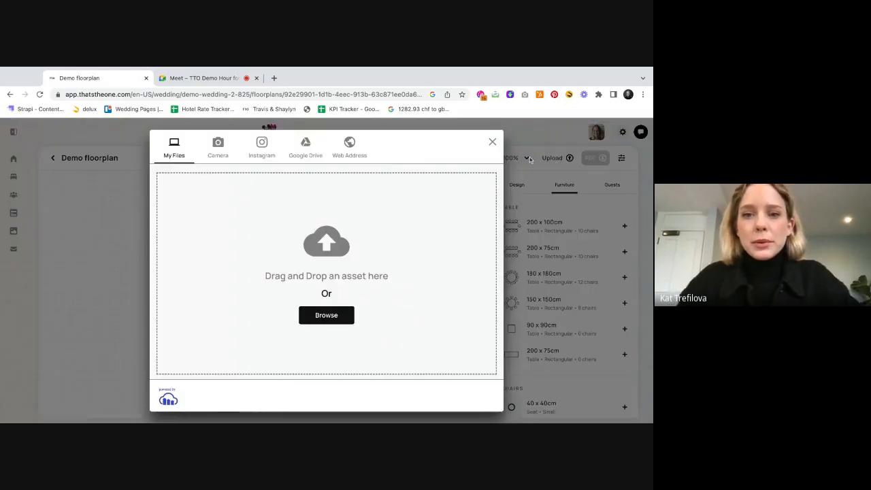
pyautogui.click(330, 317)
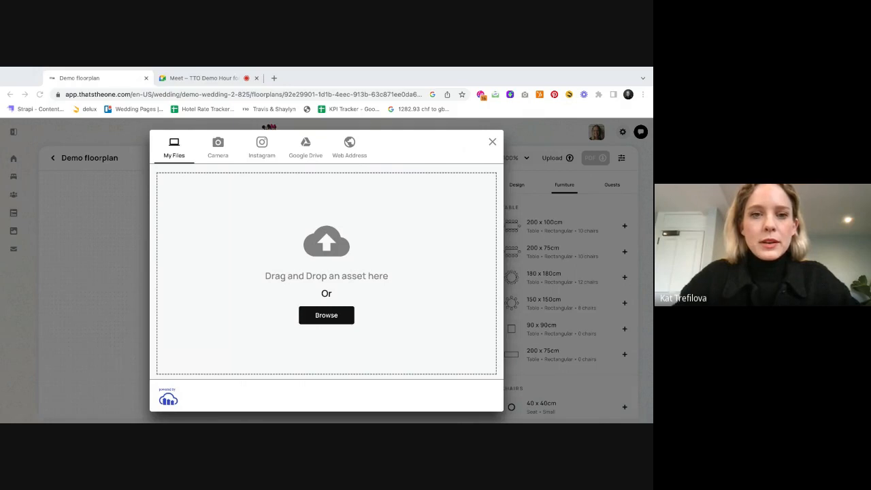
pyautogui.click(208, 78)
pyautogui.click(414, 172)
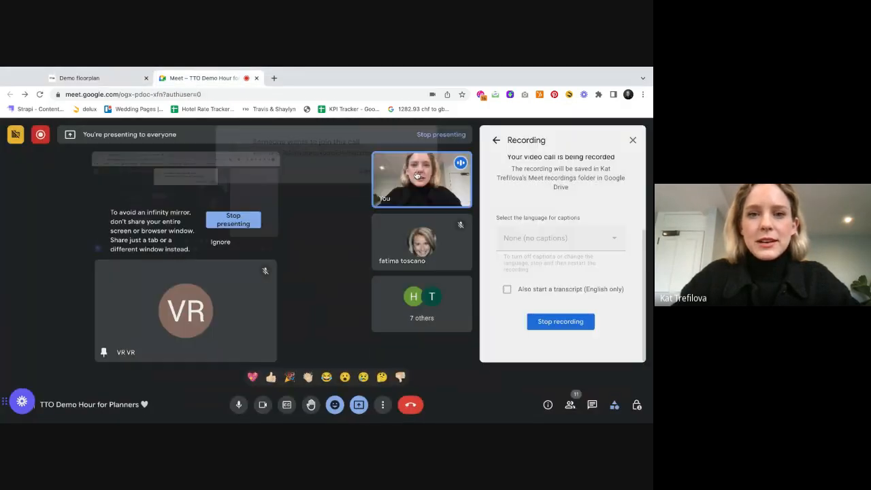
pyautogui.click(115, 82)
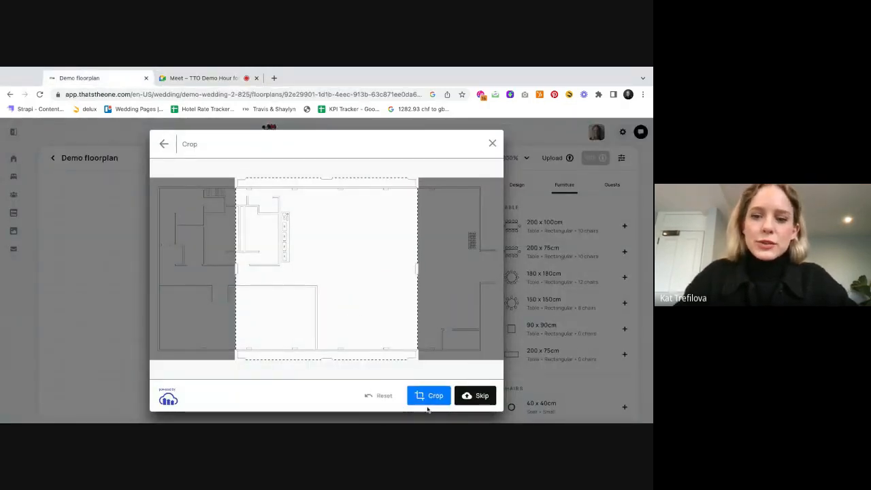
pyautogui.click(482, 401)
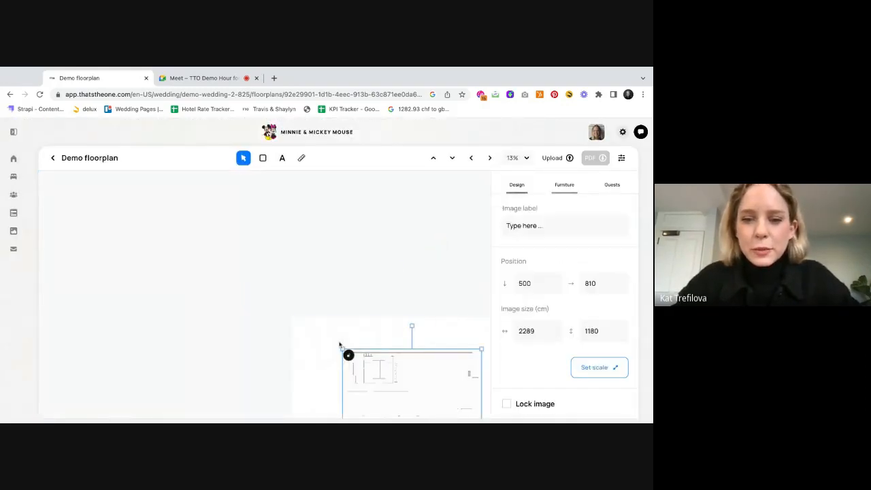
# Move the uploaded plan image further into the canvas, to about 1370 down and 1740 across, and deselect it.
pyautogui.hscroll(3, 387, 318)
pyautogui.scroll(-2, 387, 317)
pyautogui.moveTo(163, 219); pyautogui.dragTo(216, 271)
pyautogui.scroll(5, 223, 322)
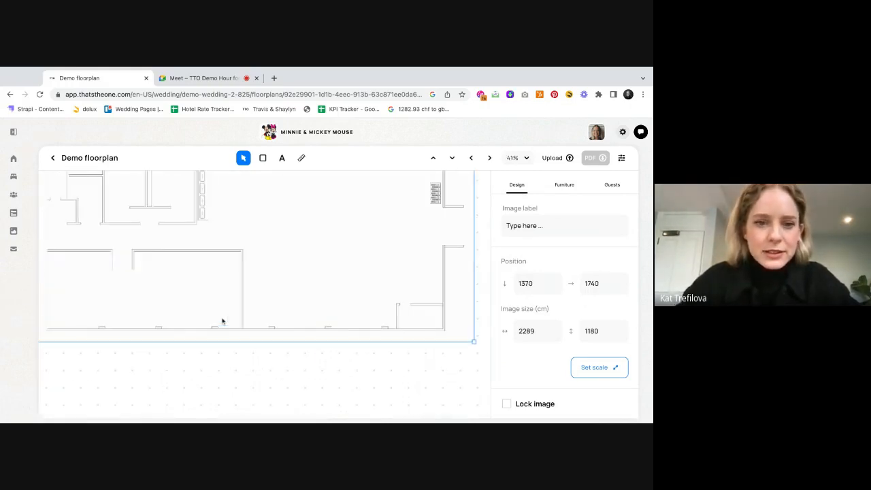
pyautogui.click(232, 379)
pyautogui.scroll(-3, 232, 379)
pyautogui.scroll(3, 221, 307)
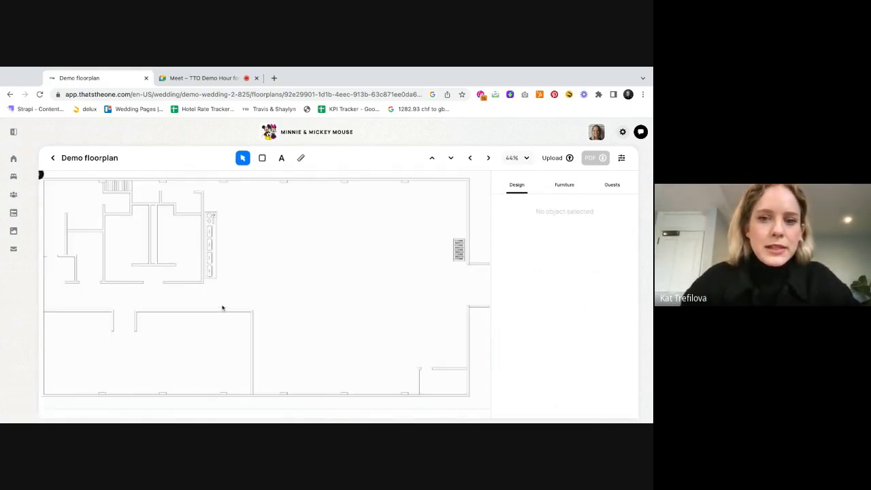
pyautogui.scroll(-4, 221, 307)
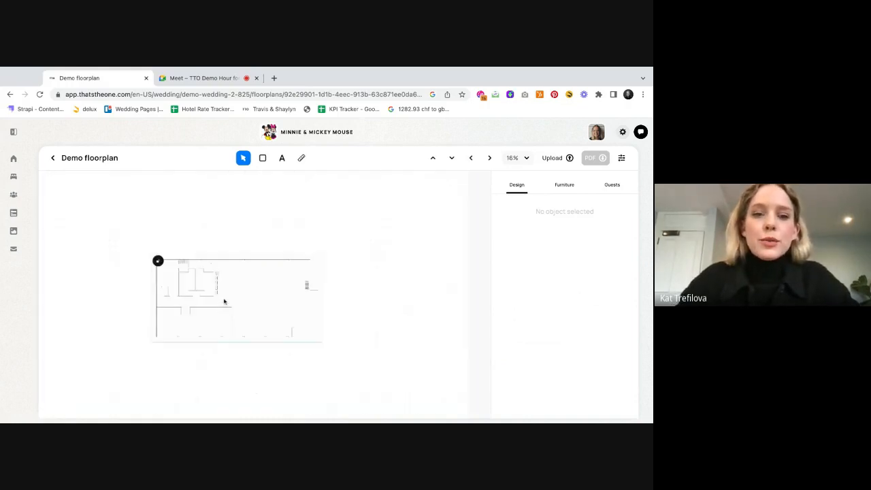
pyautogui.scroll(3, 227, 297)
pyautogui.scroll(-1, 214, 310)
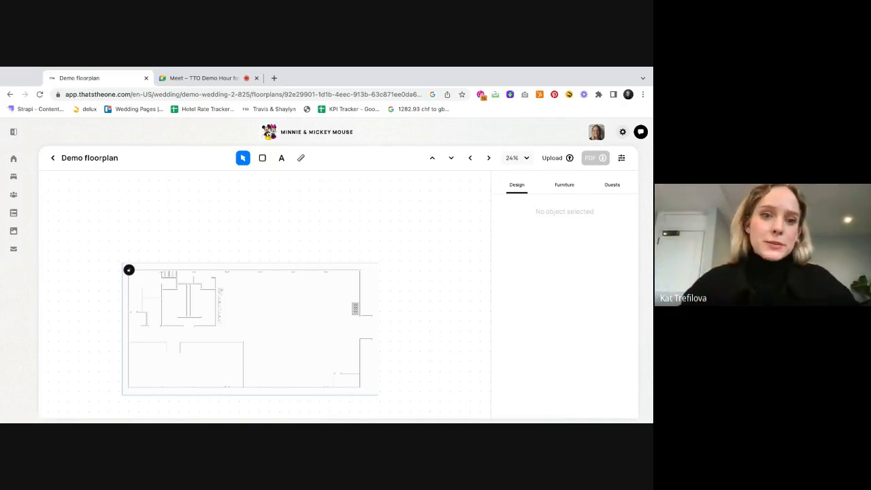
# Select the plan image and draw a scale reference line about 412 cm long along the lower vertical interior wall.
pyautogui.scroll(3, 261, 319)
pyautogui.scroll(3, 259, 329)
pyautogui.click(304, 260)
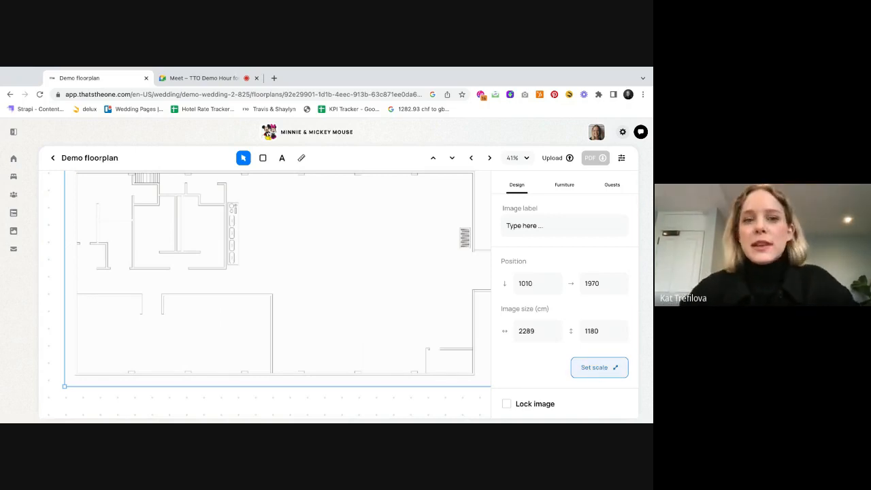
pyautogui.click(594, 367)
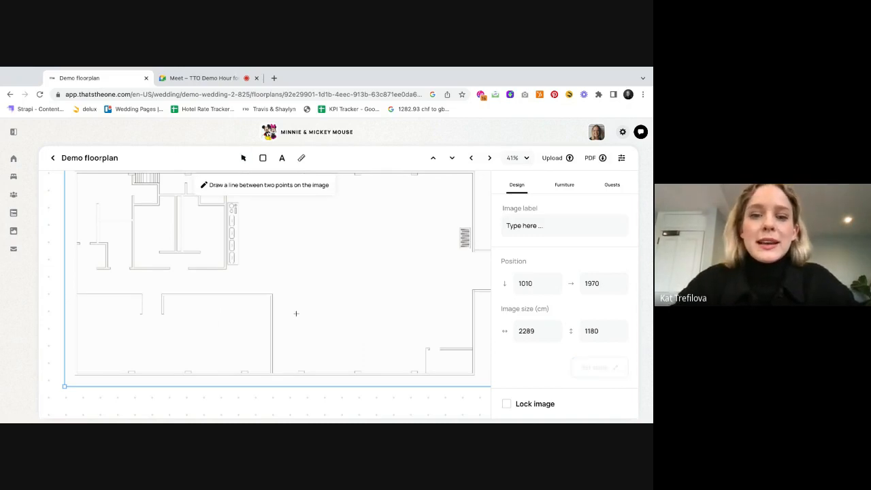
pyautogui.moveTo(271, 294); pyautogui.dragTo(273, 374)
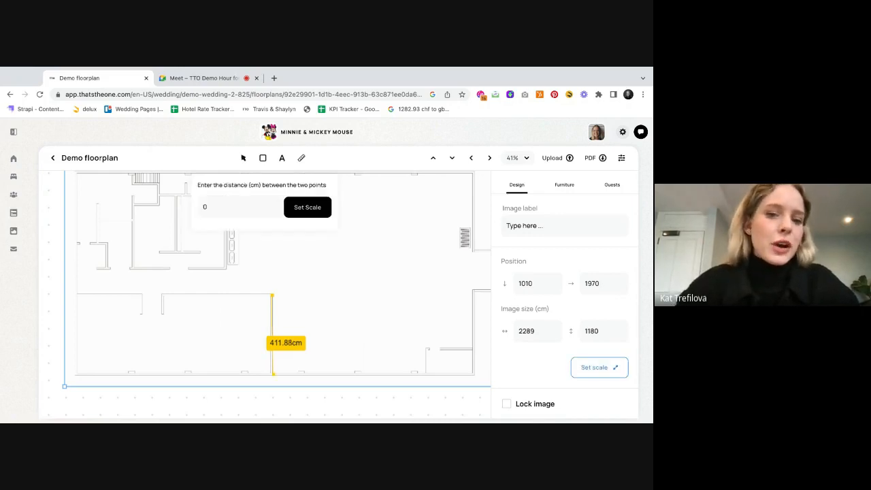
# Set the reference line's real distance to 500 cm and apply the scale, admitting another participant in Google Meet in between.
pyautogui.write('500')
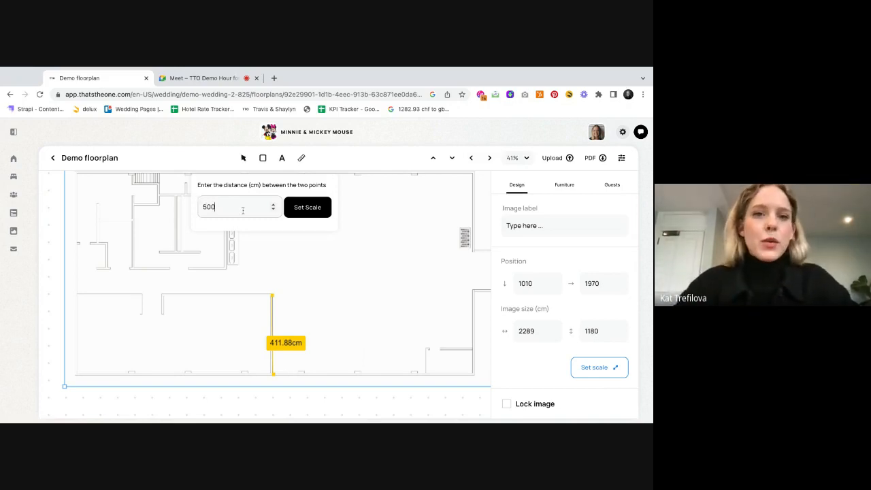
pyautogui.click(204, 78)
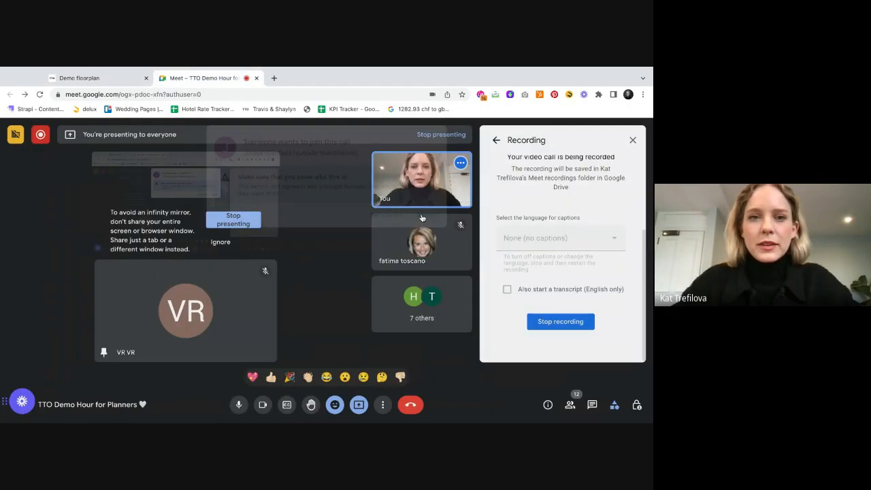
pyautogui.click(95, 78)
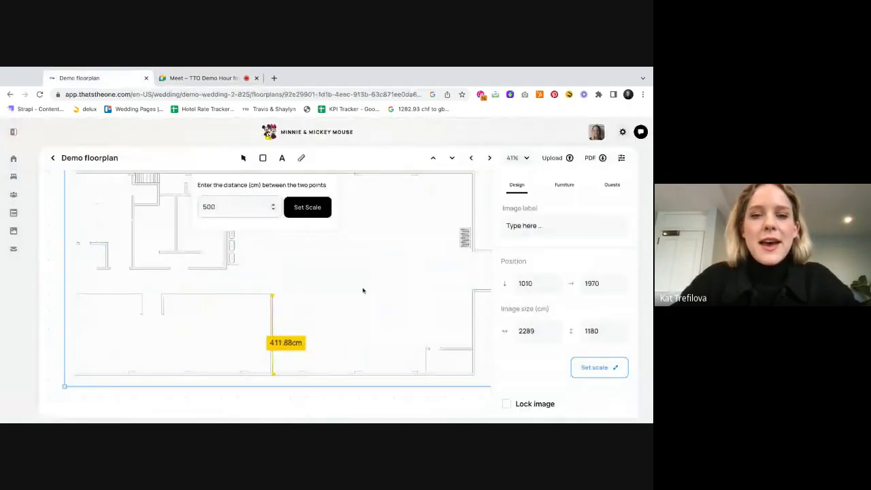
pyautogui.click(317, 208)
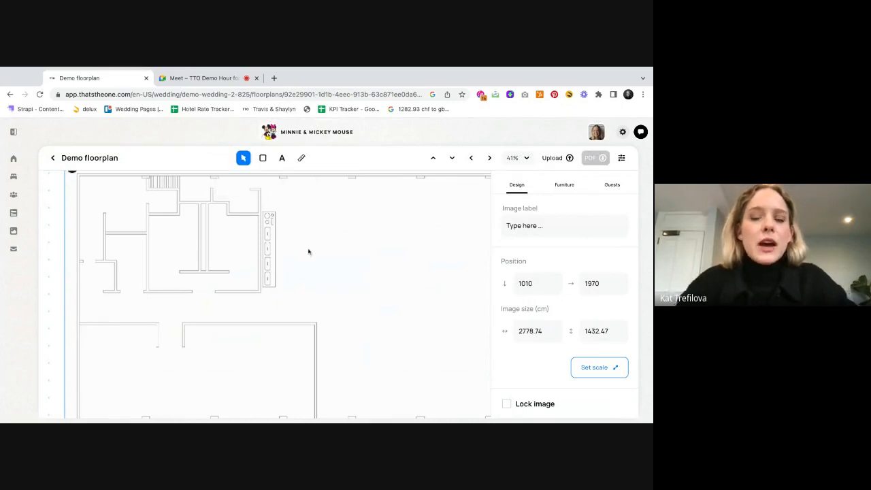
pyautogui.scroll(-2, 297, 277)
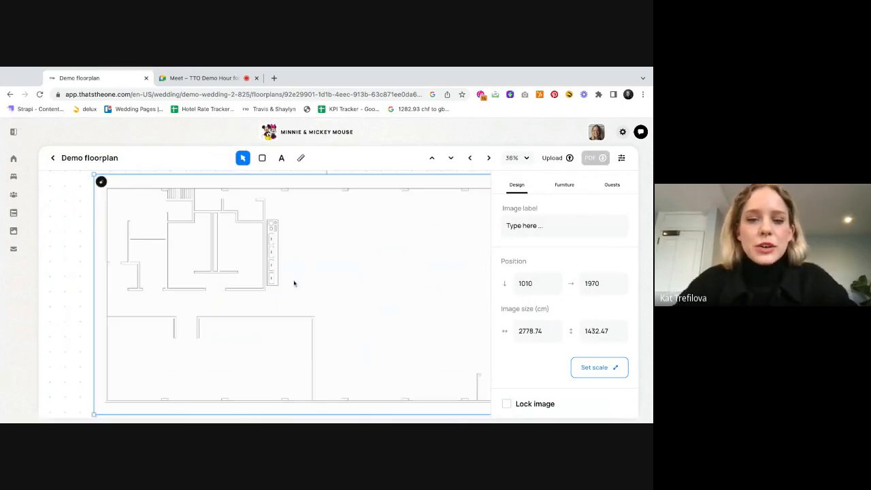
pyautogui.scroll(-5, 294, 283)
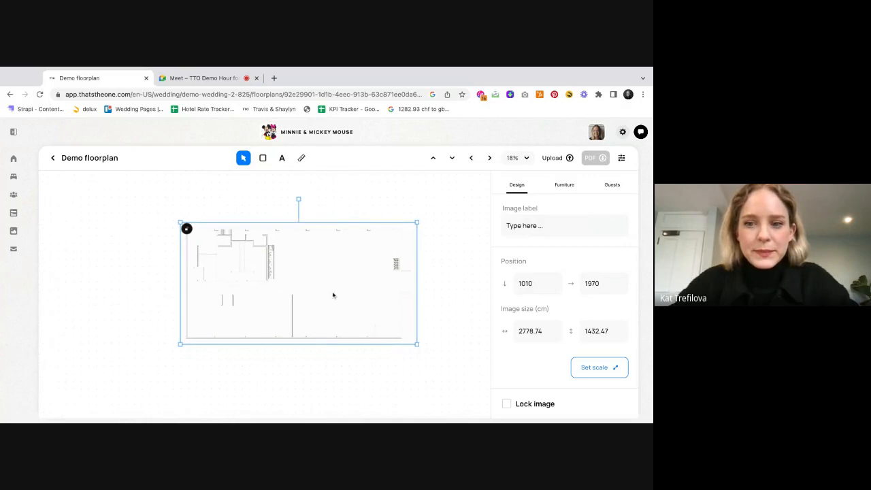
# Lock the scaled venue plan image in place.
pyautogui.click(506, 404)
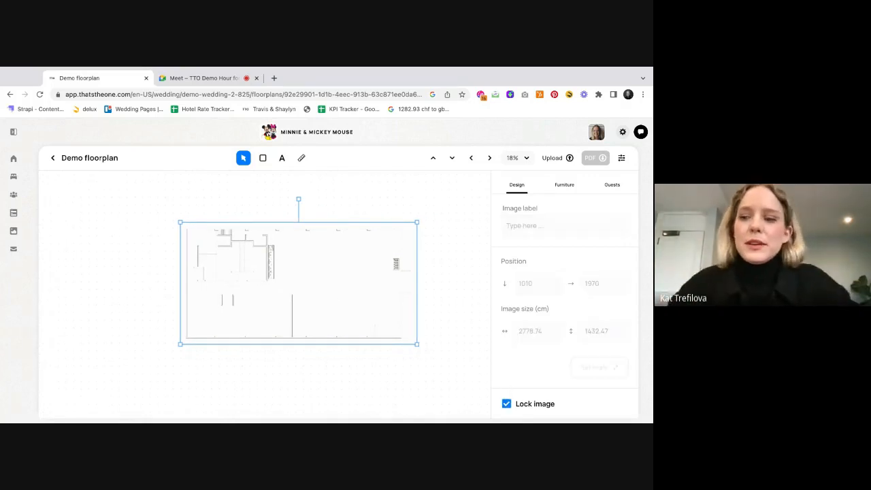
pyautogui.scroll(5, 416, 273)
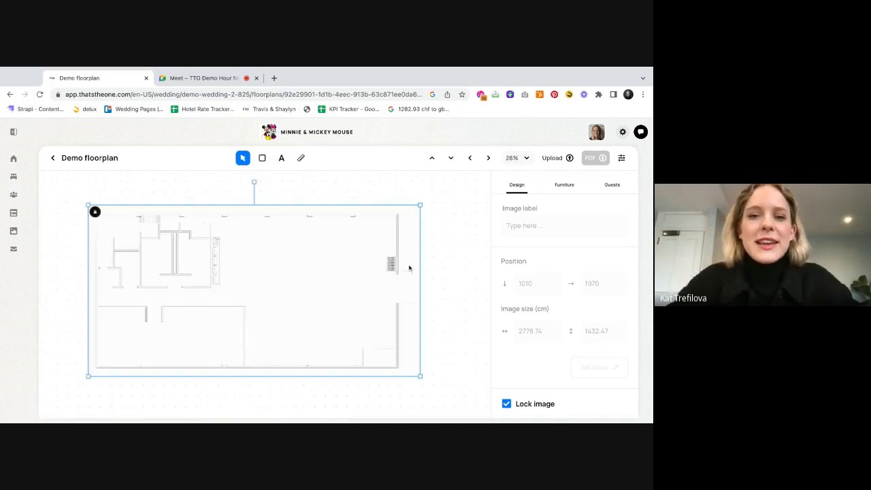
pyautogui.scroll(2, 391, 264)
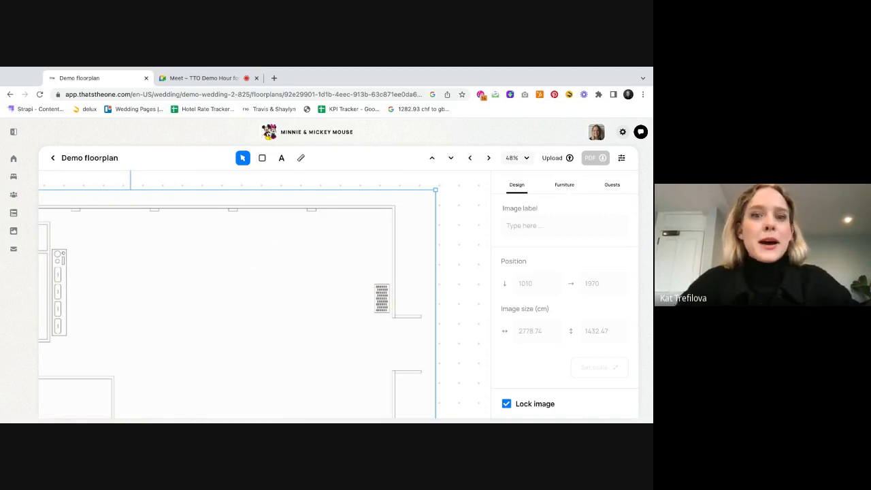
# Add a 200 x 100 cm rectangular table with 10 chairs in the upper part of the large room and label it Top Table.
pyautogui.click(564, 185)
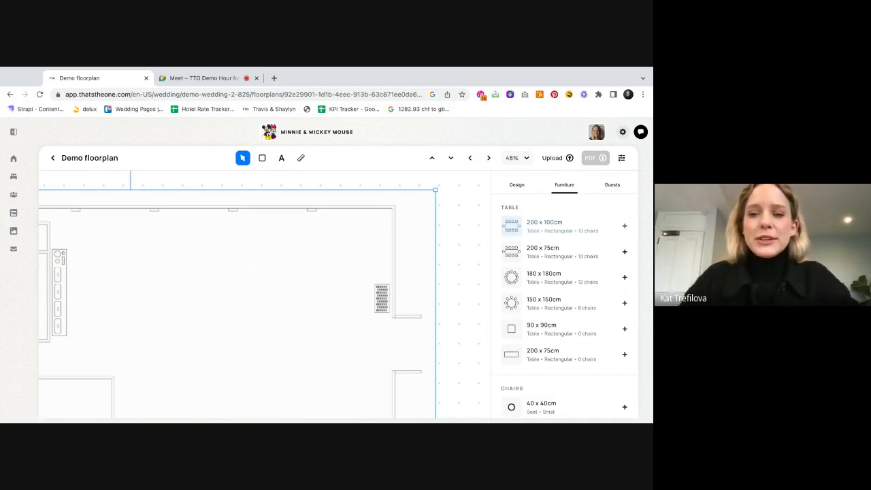
pyautogui.click(624, 226)
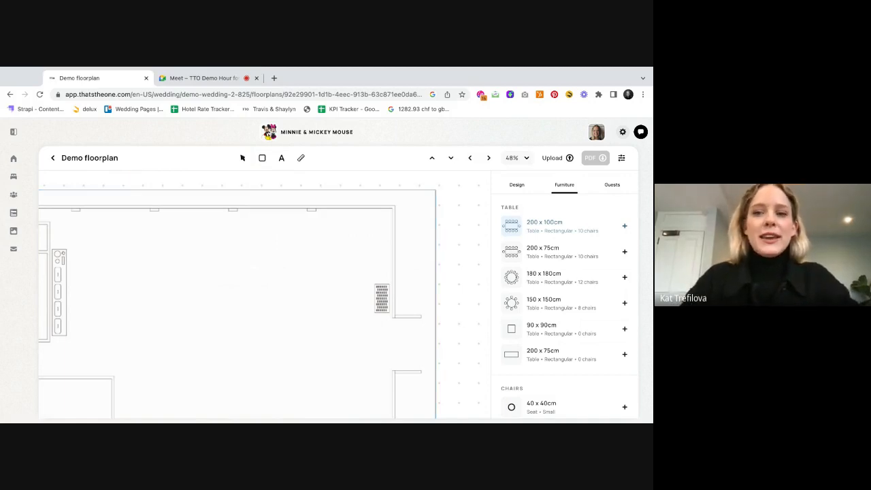
pyautogui.moveTo(244, 293)
pyautogui.mouseDown()
pyautogui.moveTo(253, 301)
pyautogui.moveTo(246, 293)
pyautogui.mouseUp()
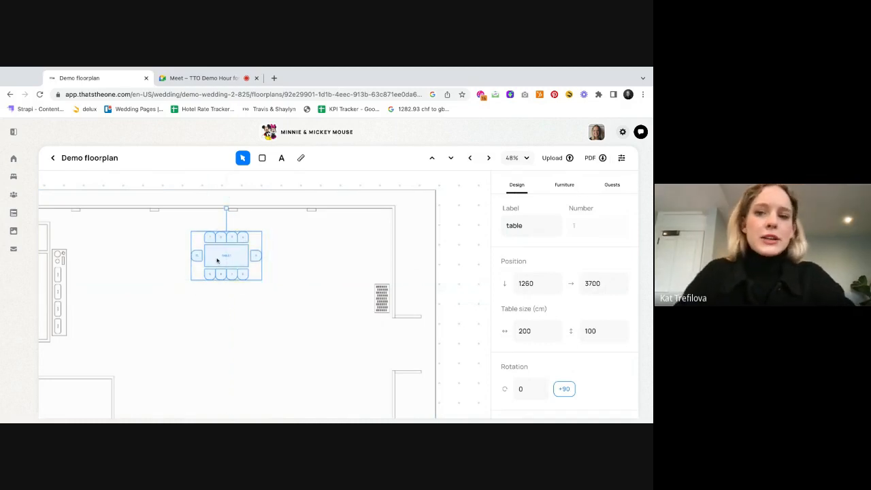
pyautogui.moveTo(527, 226); pyautogui.dragTo(484, 227)
pyautogui.write('Top Table')
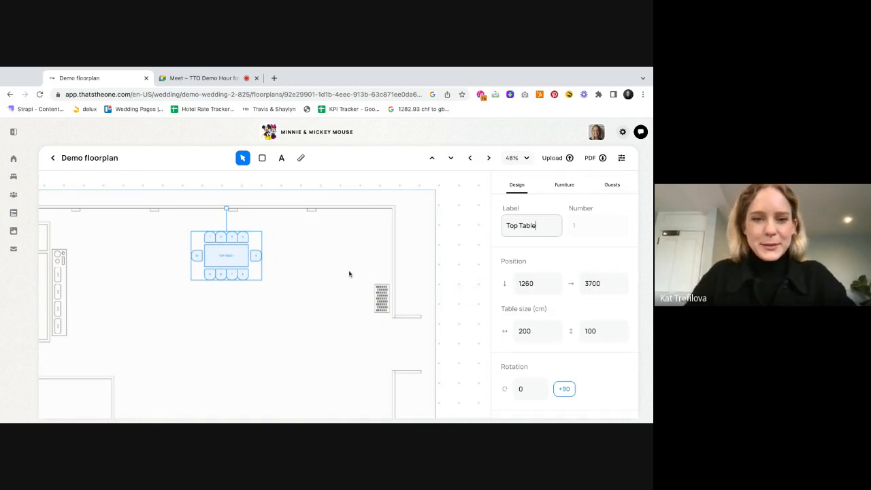
# Set the Top Table's width to 500 cm and move it to about 1310 down and 3570 across.
pyautogui.scroll(3, 225, 266)
pyautogui.scroll(-4, 228, 256)
pyautogui.scroll(-1, 564, 343)
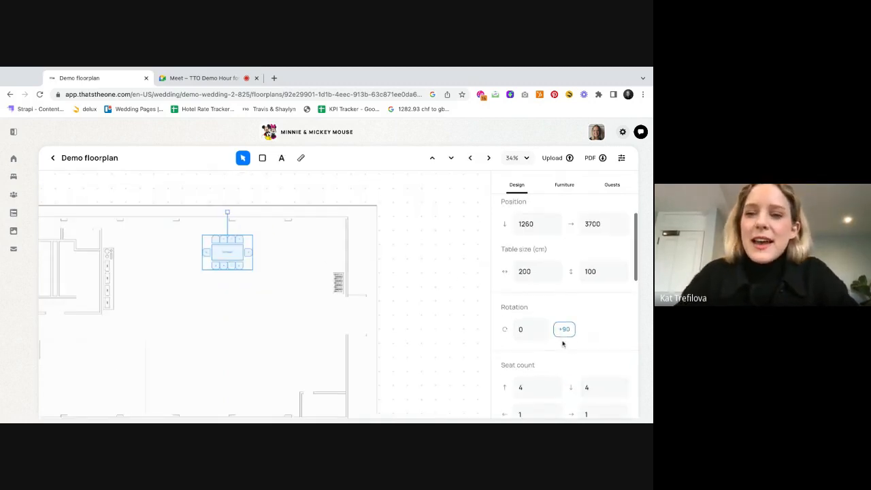
pyautogui.click(521, 271)
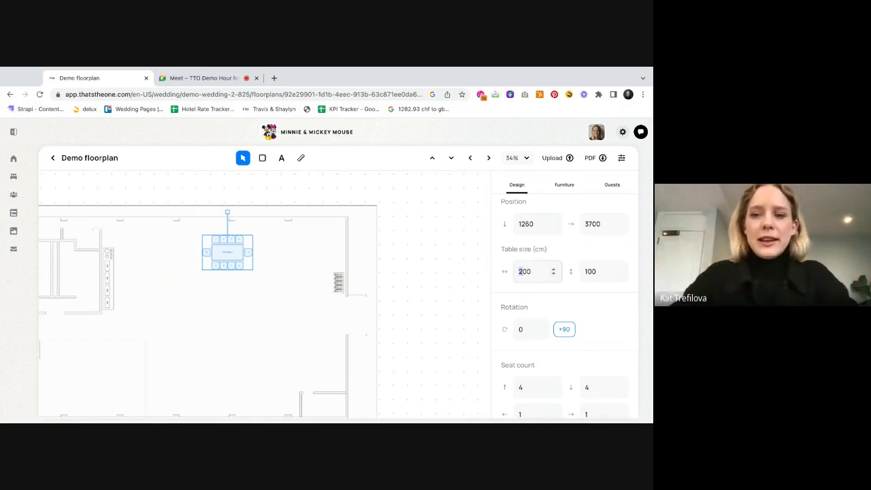
pyautogui.press('Delete')
pyautogui.write('5')
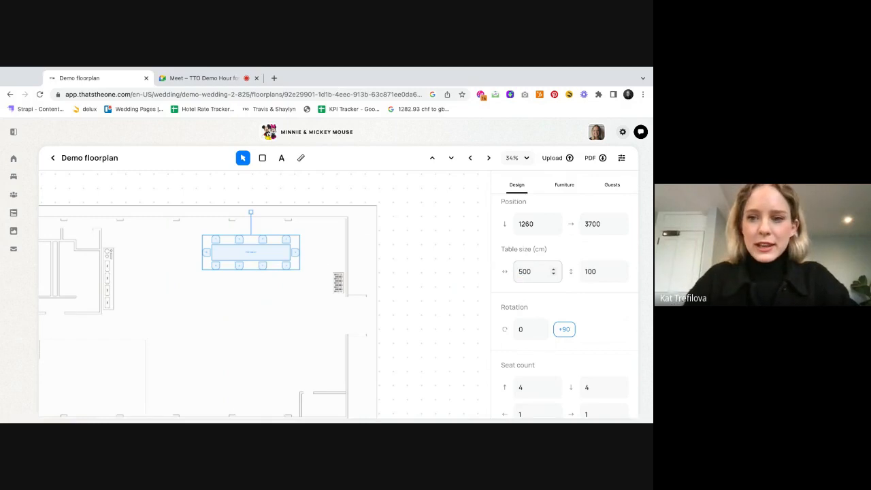
pyautogui.click(408, 298)
pyautogui.click(249, 257)
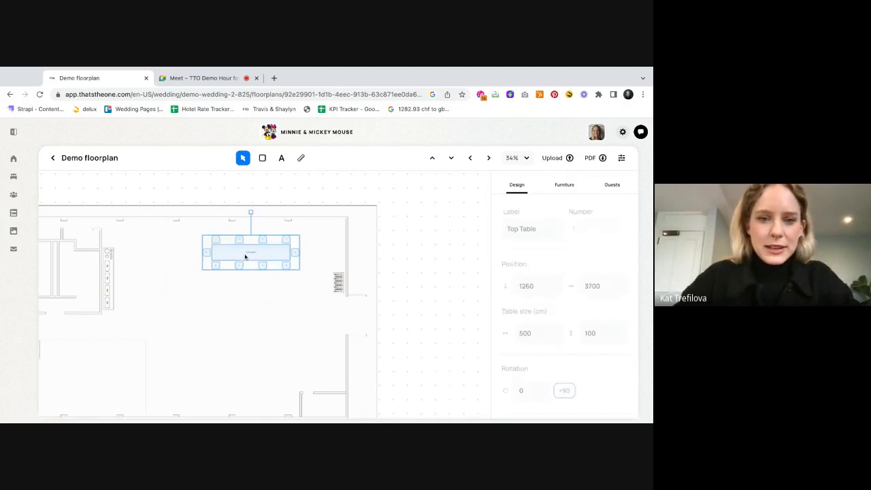
pyautogui.moveTo(249, 257); pyautogui.dragTo(229, 264)
# Seat the Top Table on its upper side only, with 5 seats there and 0 on the other three sides.
pyautogui.scroll(5, 229, 264)
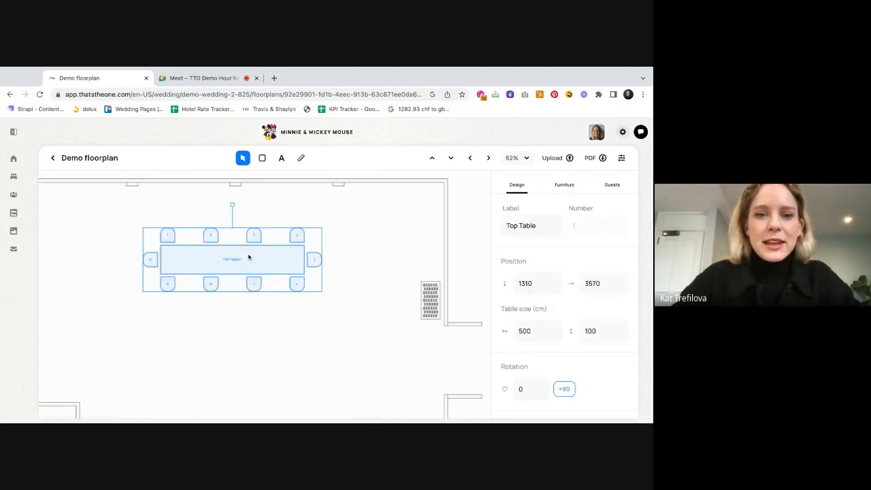
pyautogui.scroll(-3, 549, 365)
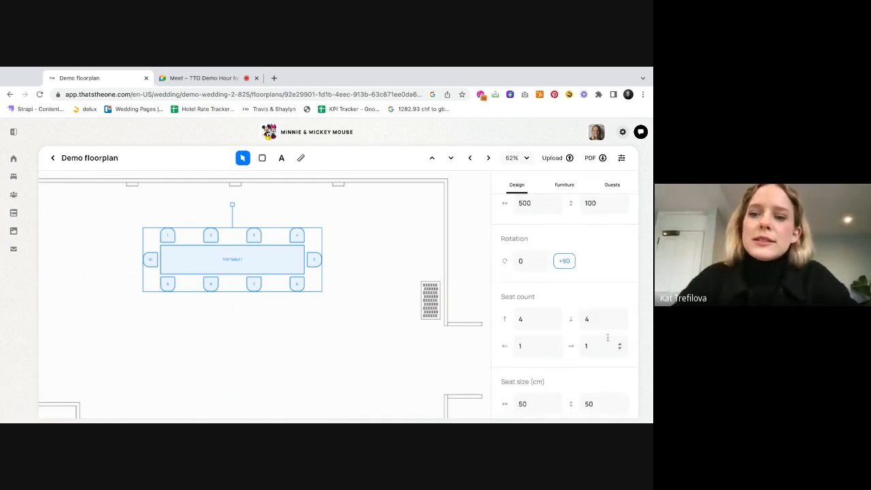
pyautogui.click(619, 322)
pyautogui.click(619, 322)
pyautogui.click(619, 322)
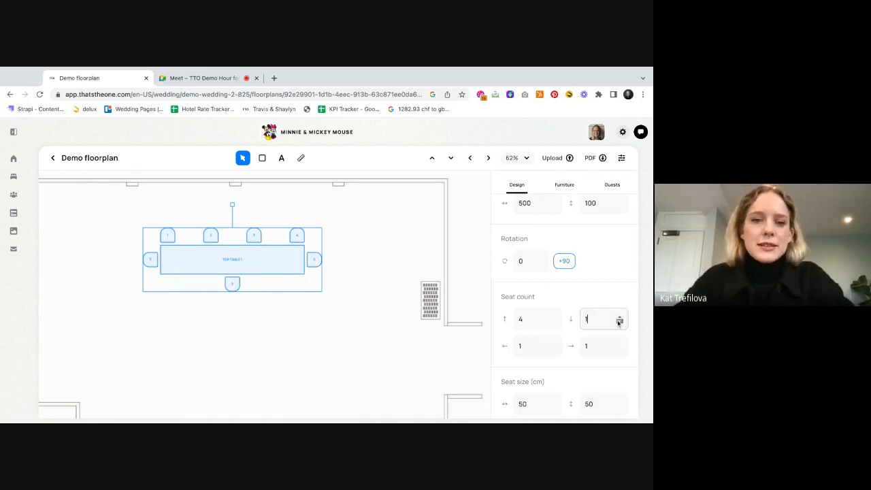
pyautogui.click(619, 323)
pyautogui.click(619, 349)
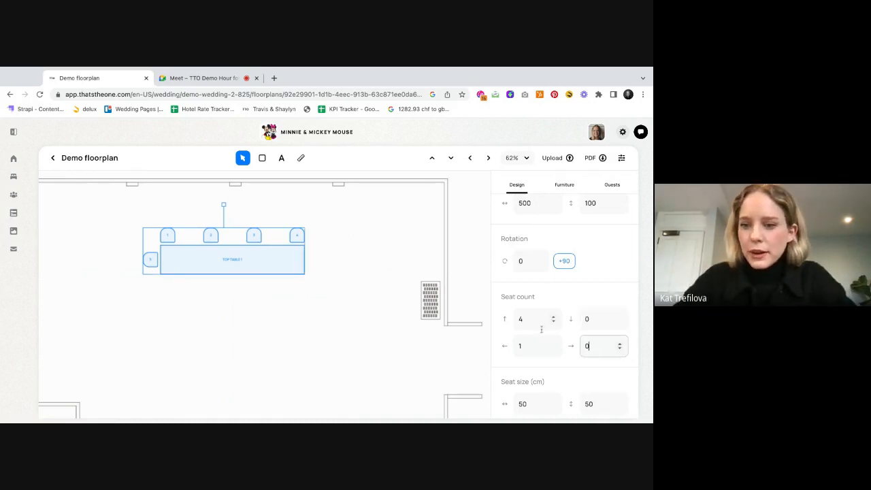
pyautogui.click(553, 350)
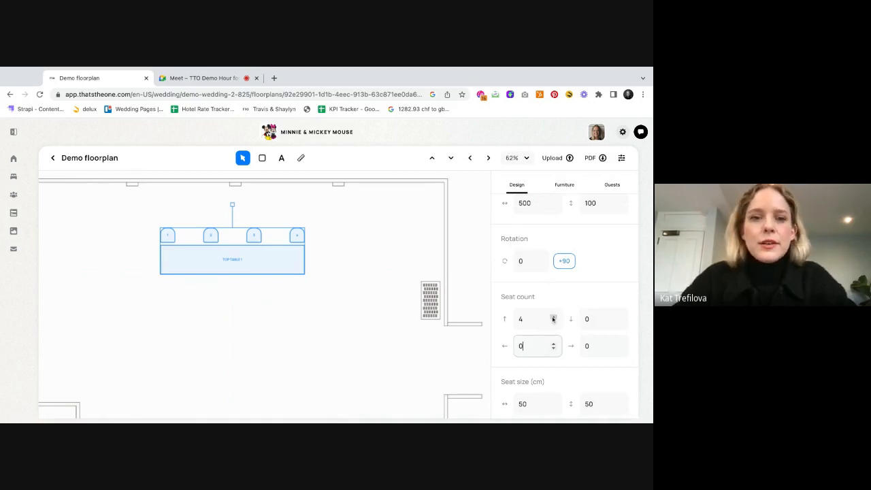
pyautogui.click(553, 316)
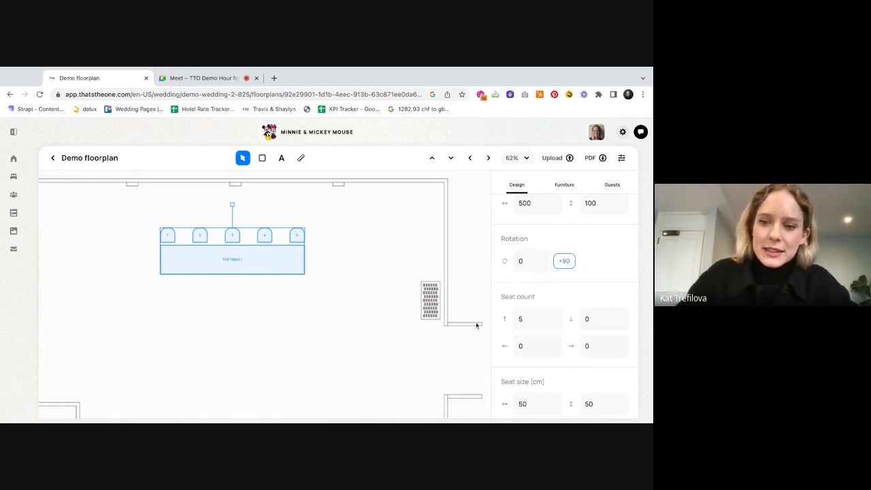
# Add another 200 x 100 cm table with 10 chairs below the Top Table, at about 1570 down and 3620 across.
pyautogui.click(556, 187)
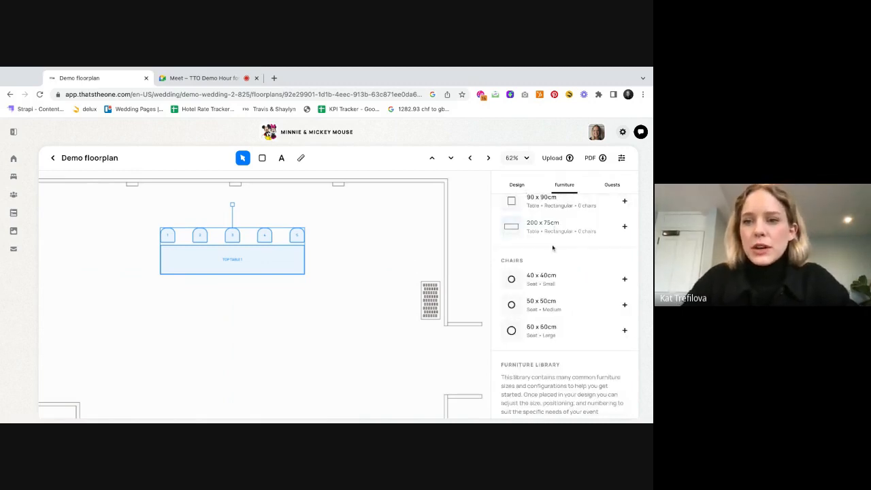
pyautogui.scroll(3, 534, 231)
pyautogui.moveTo(531, 232); pyautogui.dragTo(319, 317)
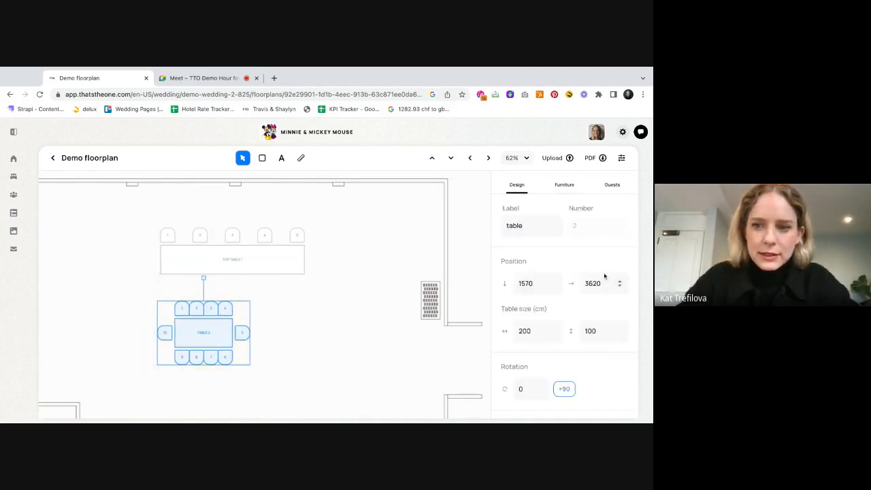
# Reduce the new table's seat count to 2 on the upper side and 2 on the lower side.
pyautogui.scroll(-2, 544, 292)
pyautogui.scroll(-1, 525, 327)
pyautogui.click(553, 340)
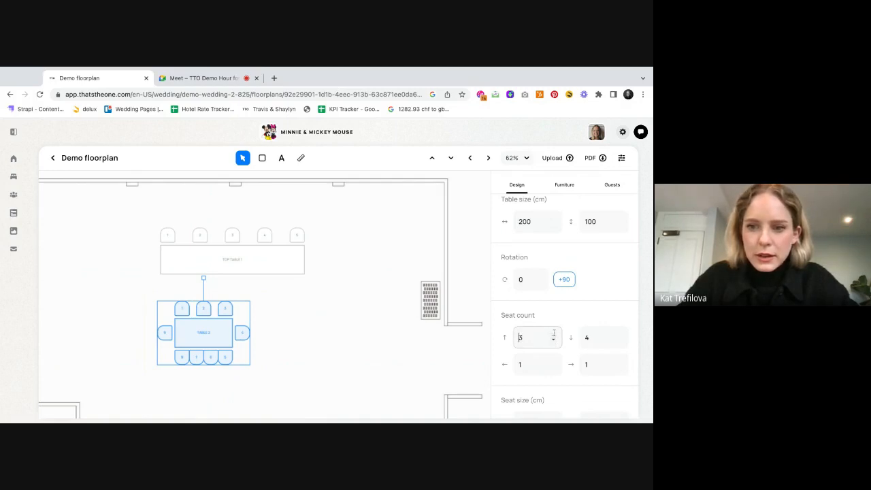
pyautogui.click(553, 339)
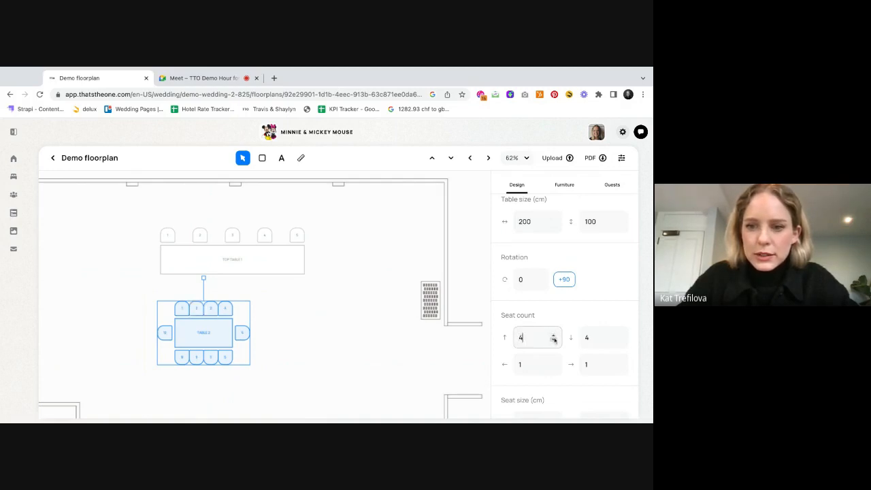
pyautogui.click(619, 339)
pyautogui.click(619, 340)
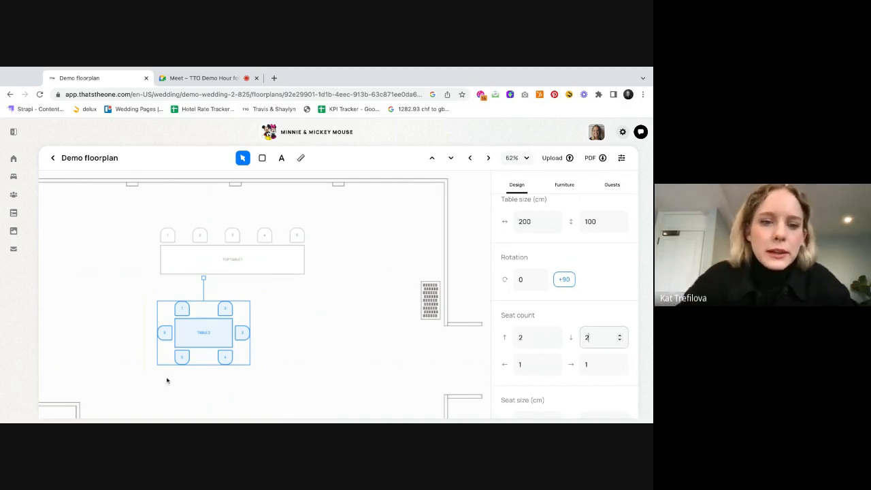
# Shift the six-seat table slightly to about 3610 across and label it Friends Table.
pyautogui.moveTo(206, 340); pyautogui.dragTo(203, 340)
pyautogui.scroll(2, 540, 232)
pyautogui.moveTo(538, 227); pyautogui.dragTo(413, 227)
pyautogui.write('Friends Table')
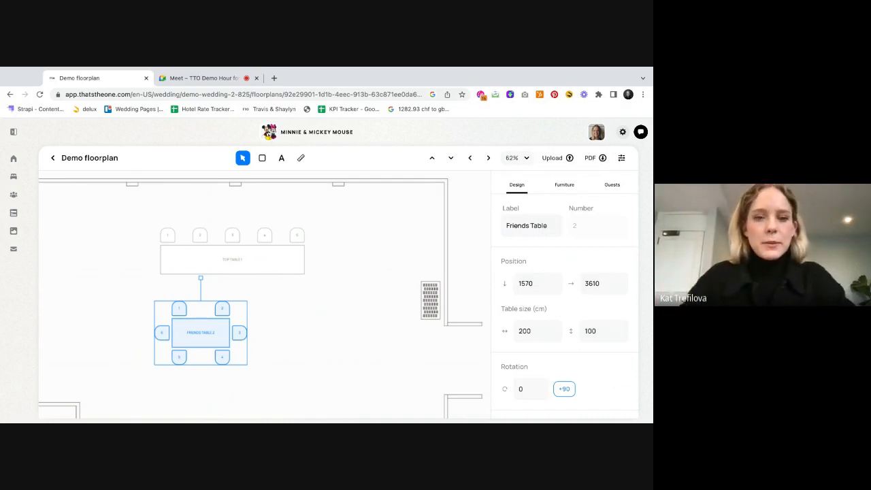
# Duplicate the Friends Table and align both side by side at 1570 down, the original at about 3550 across and the copy at 3910.
pyautogui.hotkey('ctrl', 'd')
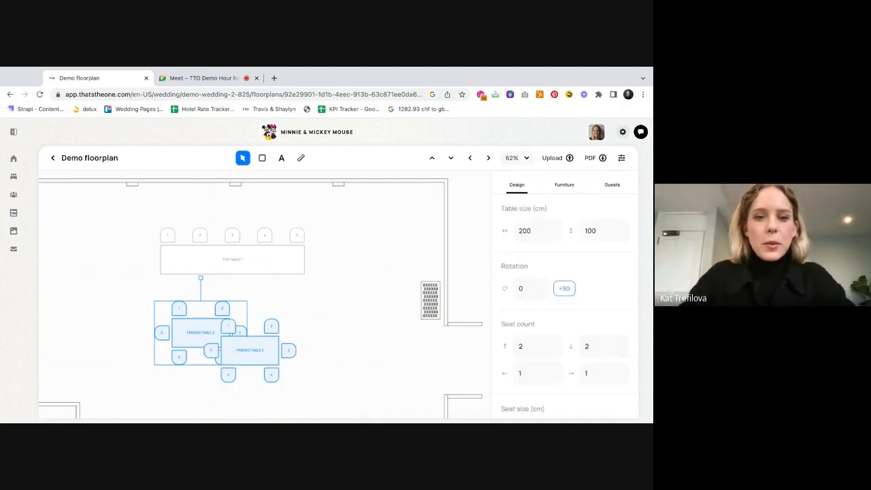
pyautogui.click(253, 353)
pyautogui.moveTo(240, 354); pyautogui.dragTo(287, 339)
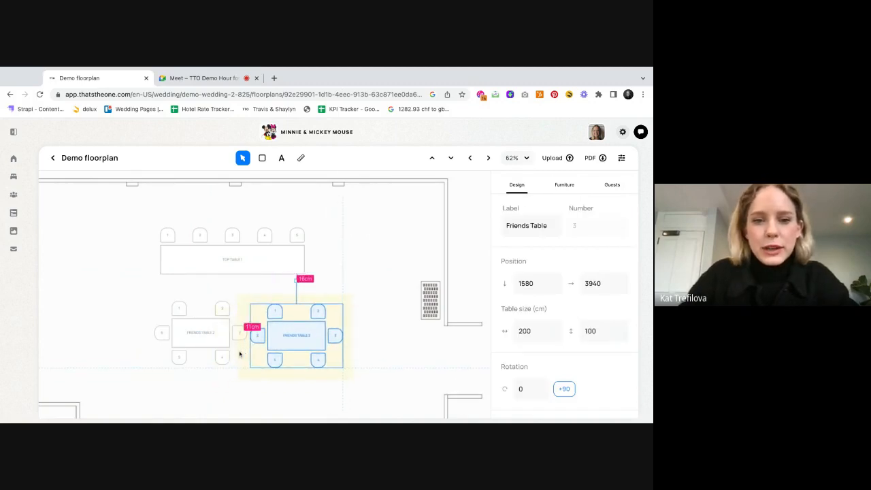
pyautogui.moveTo(206, 336)
pyautogui.mouseDown()
pyautogui.moveTo(194, 335)
pyautogui.moveTo(204, 338)
pyautogui.mouseUp()
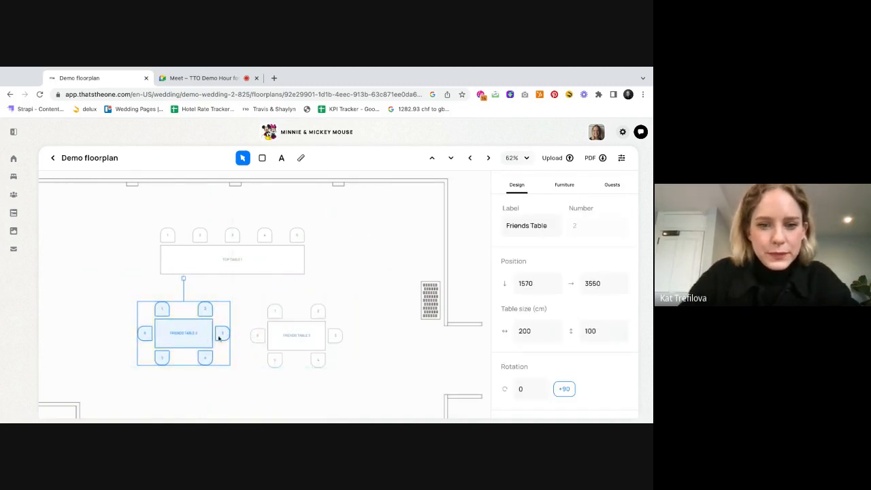
pyautogui.moveTo(314, 350); pyautogui.dragTo(306, 349)
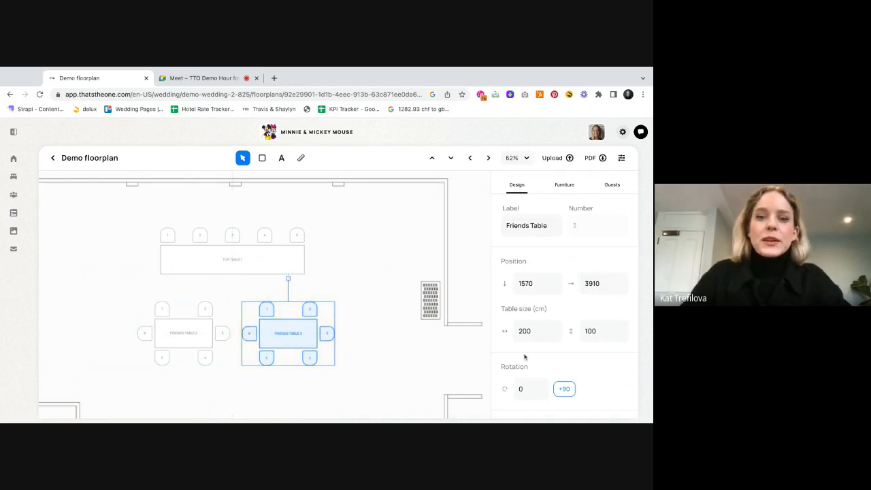
# Examine the duplicated Friends Table's seat count, seat size and individual seat assignments.
pyautogui.scroll(-1, 532, 358)
pyautogui.scroll(-1, 558, 358)
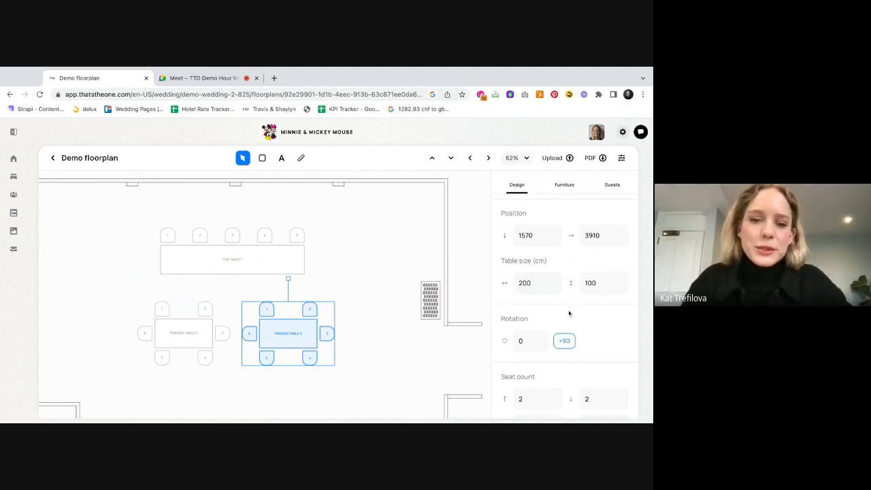
pyautogui.scroll(-4, 569, 349)
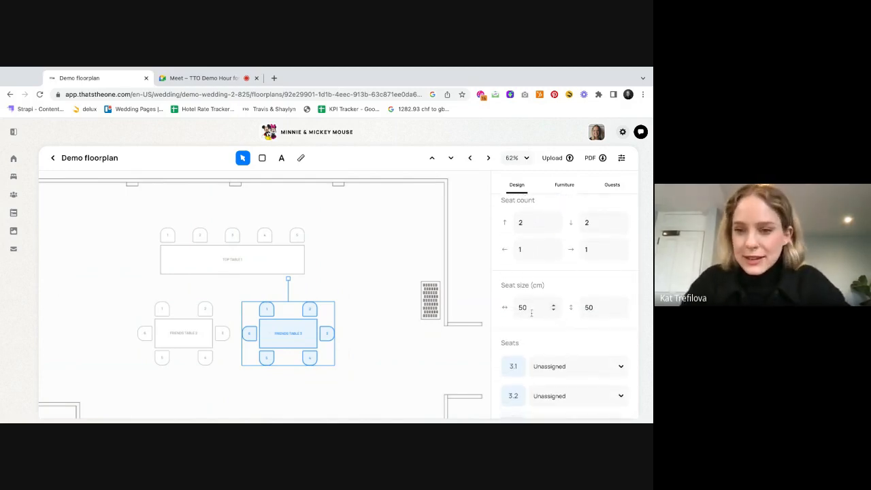
pyautogui.scroll(-3, 587, 314)
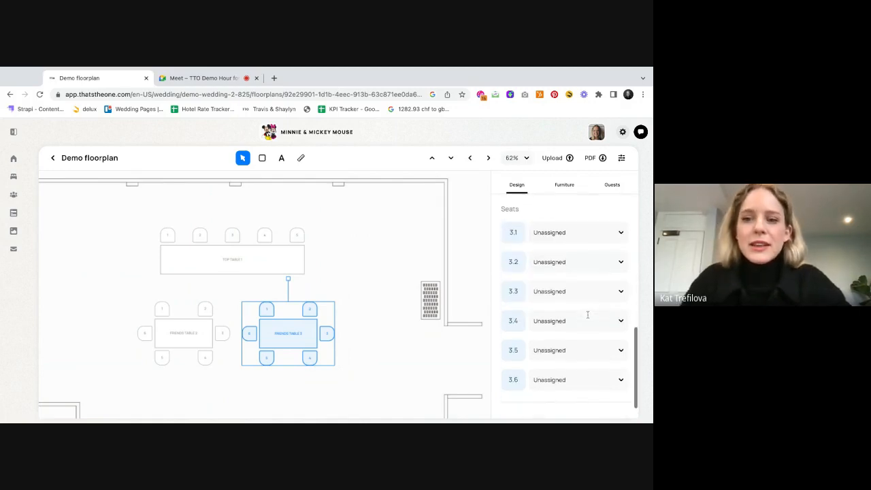
pyautogui.scroll(5, 541, 378)
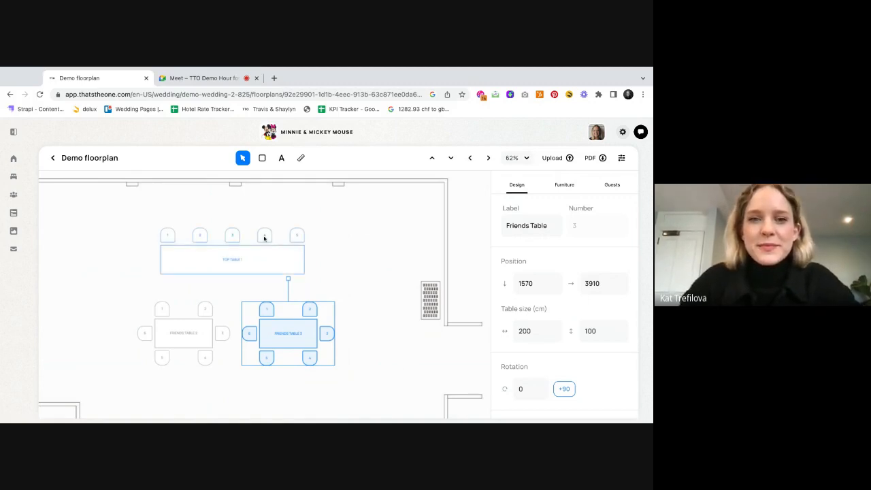
# Clear the table selection and open the guest summary with the seat allocation list.
pyautogui.click(243, 158)
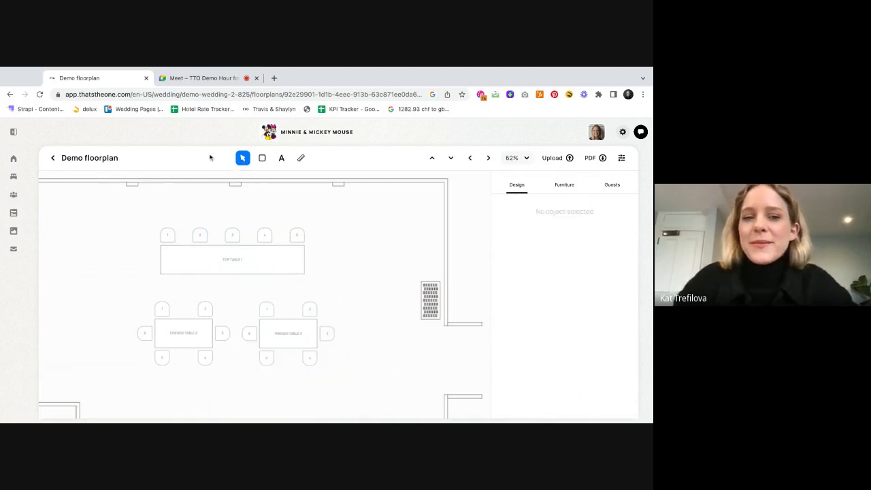
pyautogui.click(190, 327)
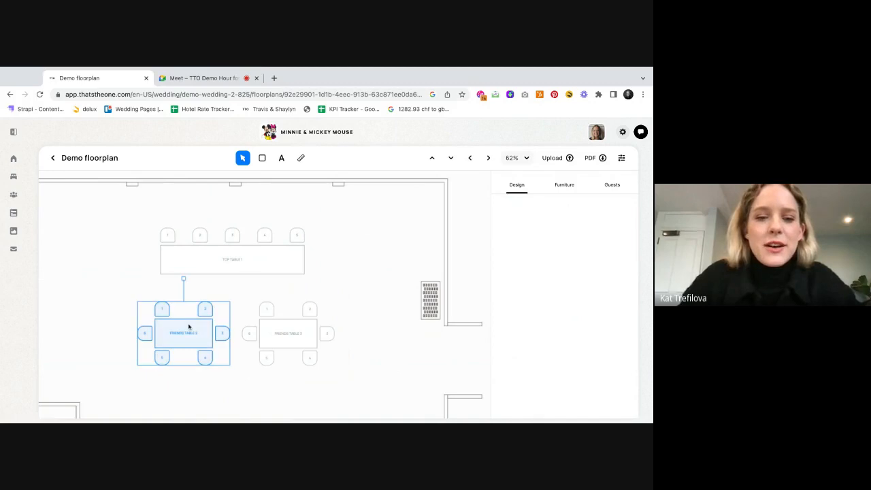
pyautogui.click(306, 258)
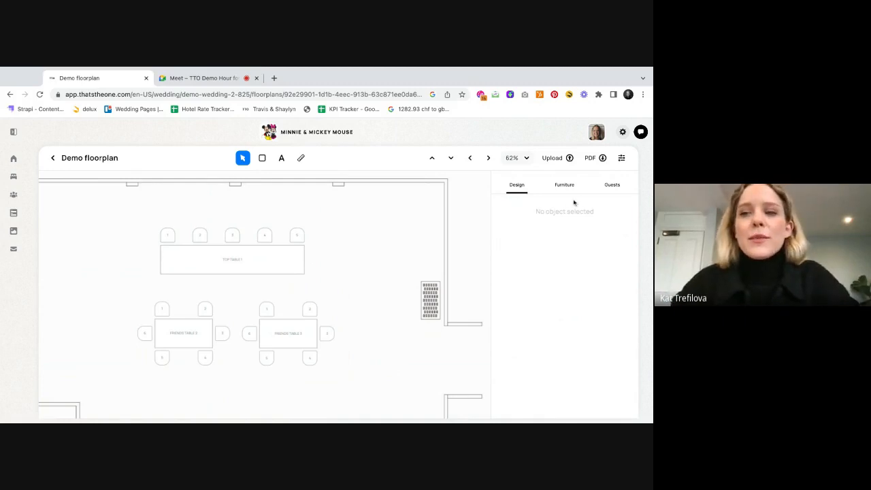
pyautogui.click(615, 187)
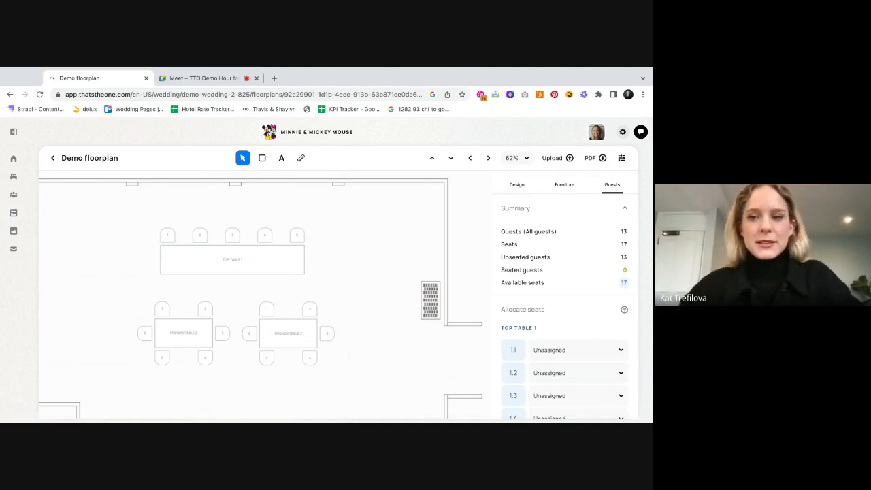
# Sort the seat allocation guest choices by Unassigned in the guest filter, with all guests included.
pyautogui.scroll(-1, 601, 285)
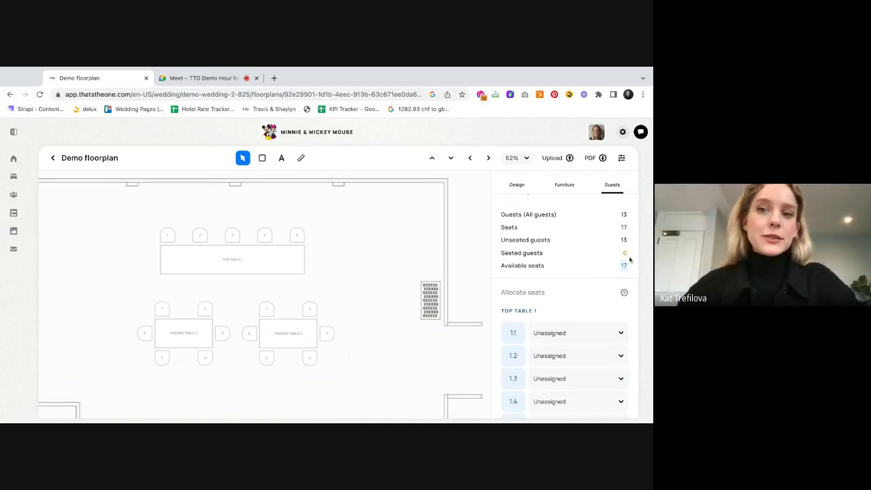
pyautogui.scroll(-1, 608, 307)
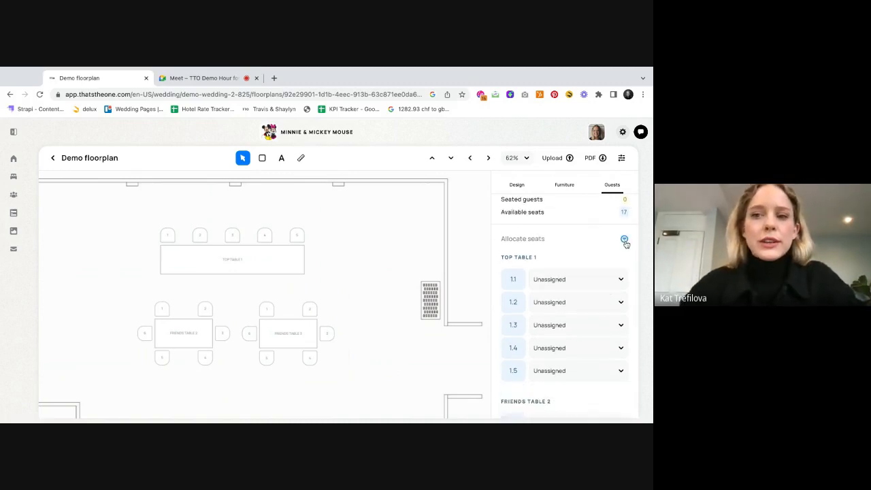
pyautogui.click(600, 280)
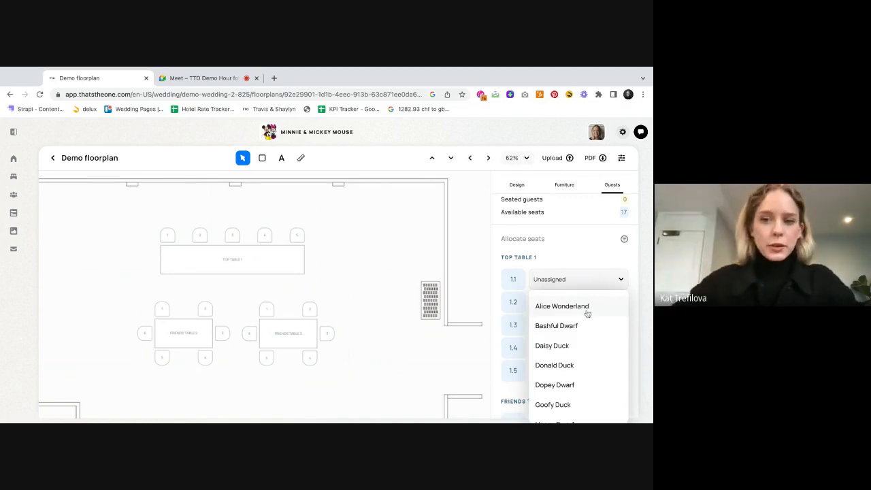
pyautogui.click(621, 241)
pyautogui.click(623, 240)
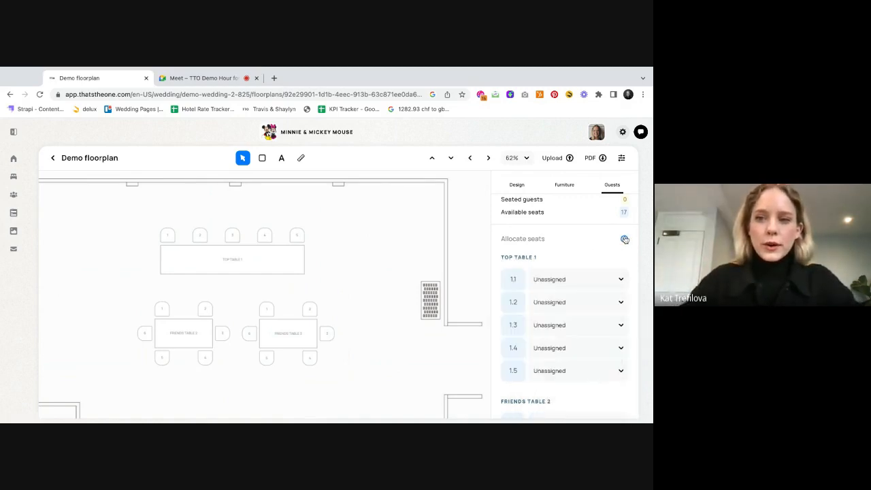
pyautogui.click(623, 240)
pyautogui.click(545, 380)
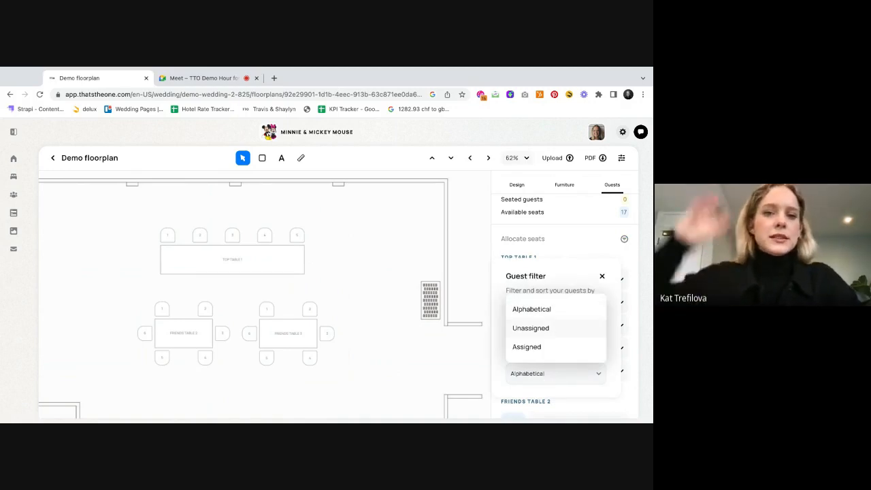
pyautogui.click(531, 328)
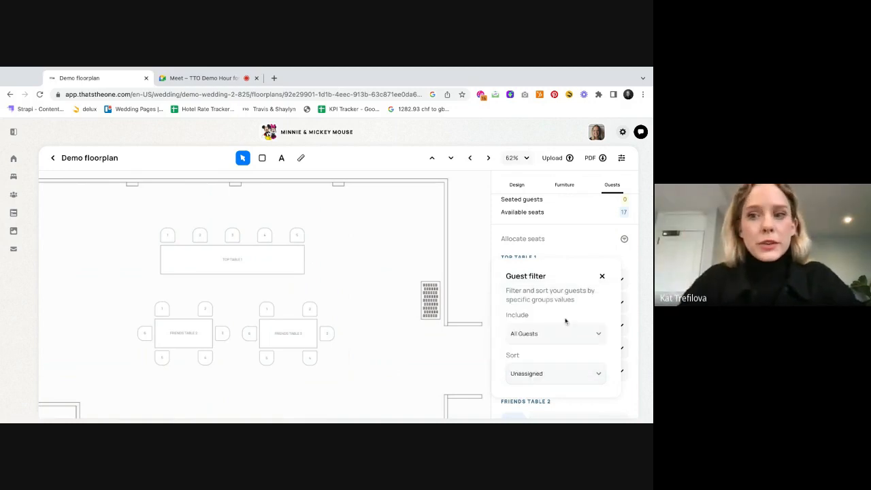
pyautogui.click(602, 276)
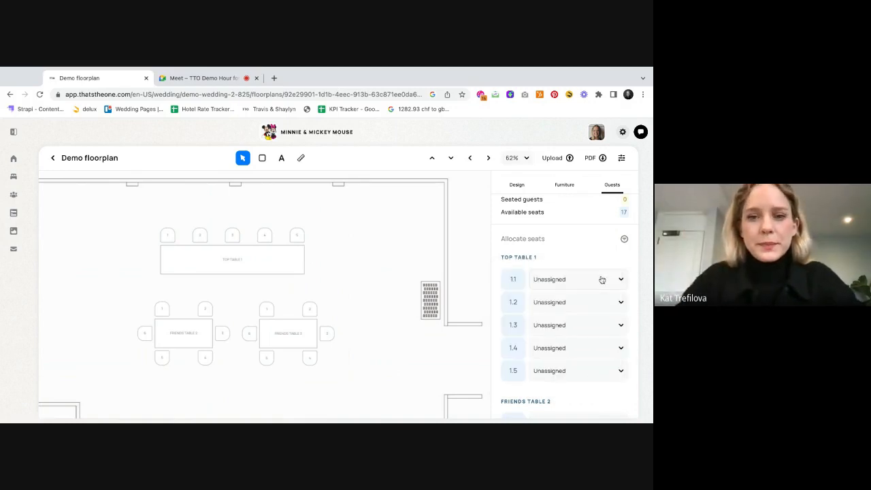
# Seat Alice Wonderland, Bashful Dwarf, Daisy Duck and Donald Duck in Top Table seats 1.1 to 1.4, in that order.
pyautogui.click(239, 259)
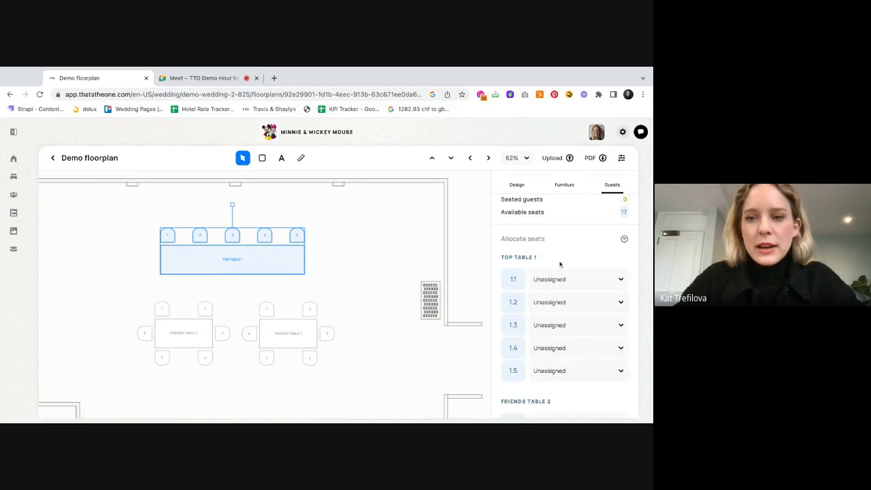
pyautogui.scroll(-1, 558, 284)
pyautogui.click(559, 269)
pyautogui.click(559, 295)
pyautogui.click(560, 298)
pyautogui.click(559, 338)
pyautogui.click(560, 320)
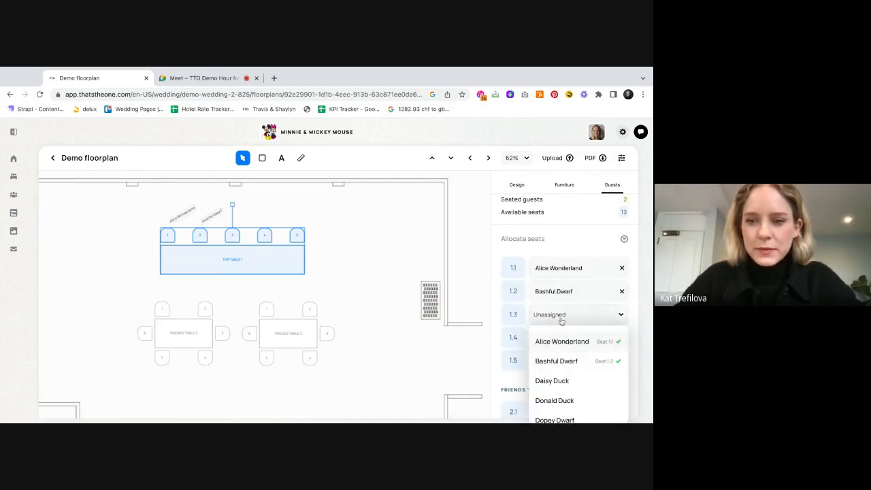
pyautogui.click(559, 379)
pyautogui.click(560, 344)
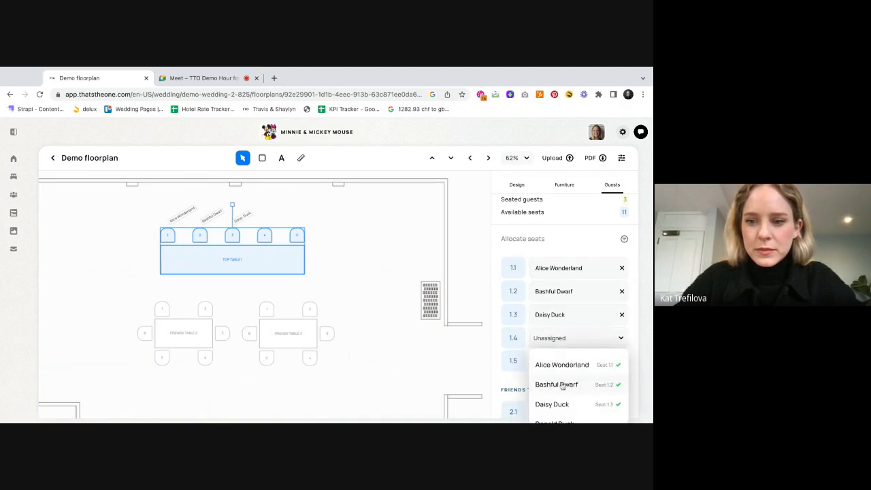
pyautogui.scroll(-1, 561, 403)
pyautogui.click(559, 405)
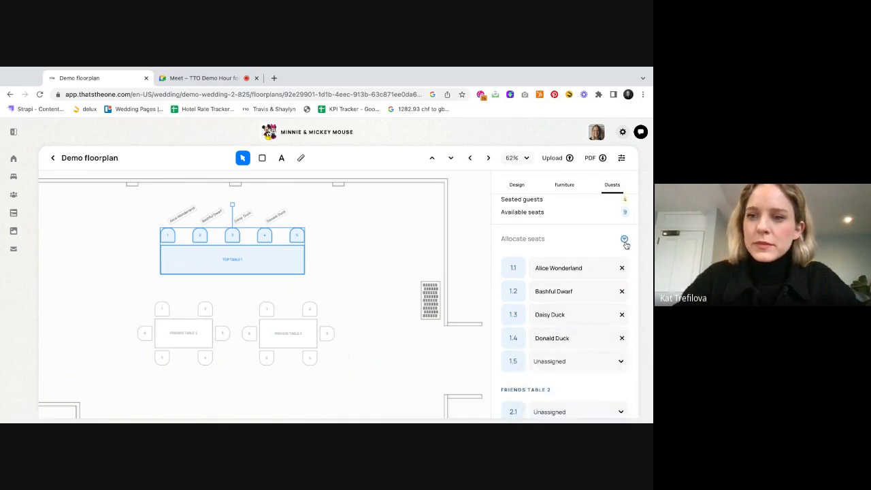
# Reapply the Unassigned sort in the guest filter and seat Goofy Duck in Top Table seat 1.5.
pyautogui.click(623, 238)
pyautogui.click(536, 373)
pyautogui.click(535, 329)
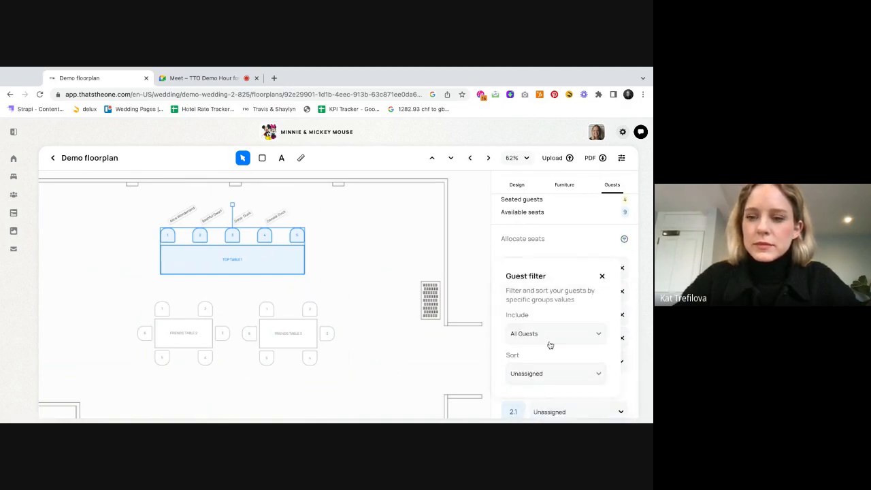
pyautogui.click(602, 277)
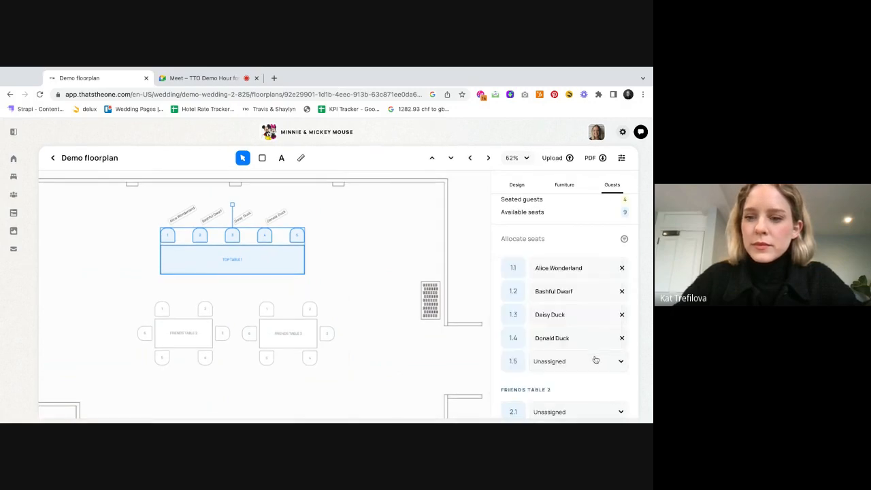
pyautogui.click(588, 361)
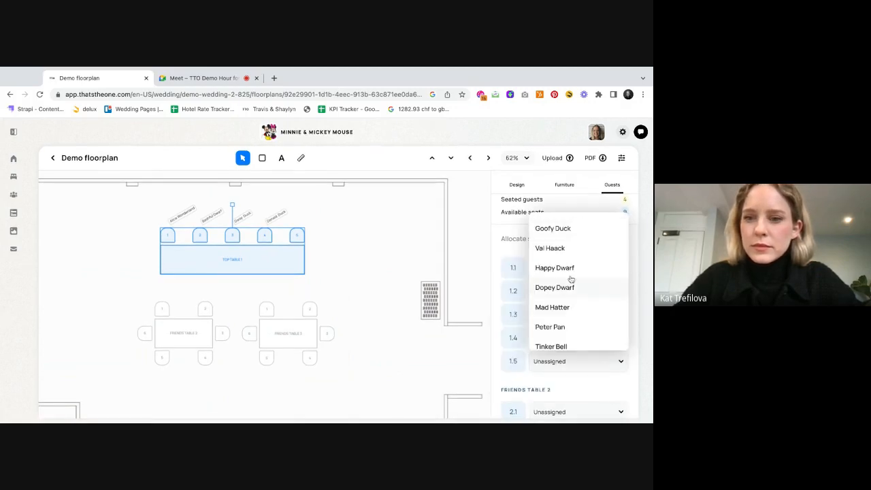
pyautogui.click(570, 230)
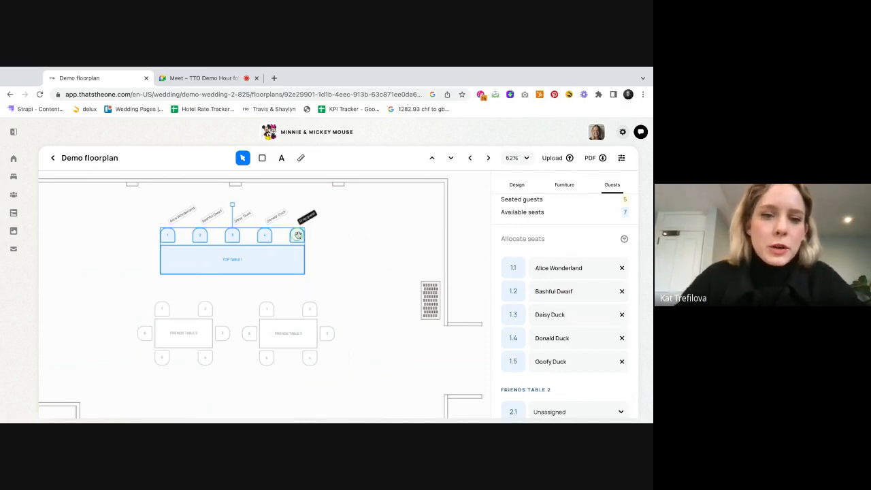
# Try to swap the guests in the first and fifth Top Table seats directly on the plan.
pyautogui.moveTo(297, 235)
pyautogui.mouseDown()
pyautogui.moveTo(288, 278)
pyautogui.moveTo(267, 309)
pyautogui.moveTo(204, 310)
pyautogui.moveTo(298, 235)
pyautogui.moveTo(168, 235)
pyautogui.moveTo(297, 236)
pyautogui.mouseUp()
pyautogui.moveTo(166, 235); pyautogui.dragTo(295, 234)
# Seat the next unassigned guest in Friends Table seat 2.1, Dopey Dwarf in seat 2.2 and Happy Dwarf in seat 2.3.
pyautogui.scroll(-4, 569, 320)
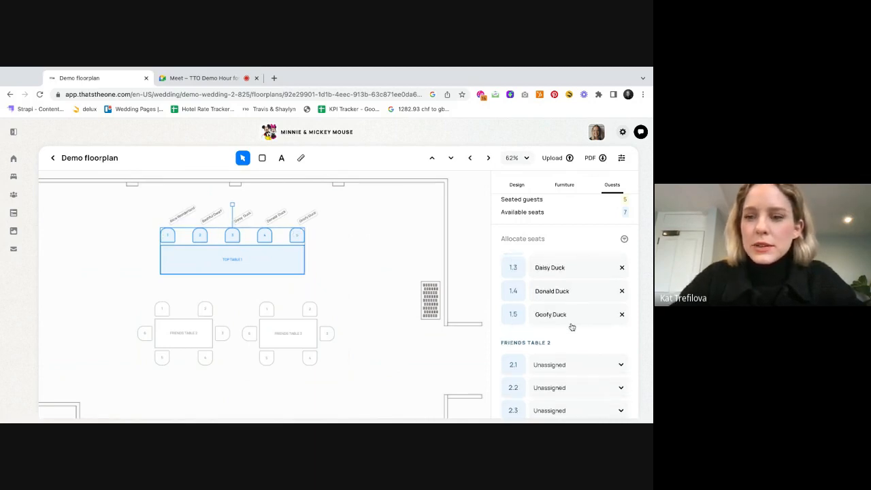
pyautogui.click(561, 293)
pyautogui.click(564, 318)
pyautogui.click(563, 318)
pyautogui.click(560, 359)
pyautogui.click(562, 336)
pyautogui.click(562, 361)
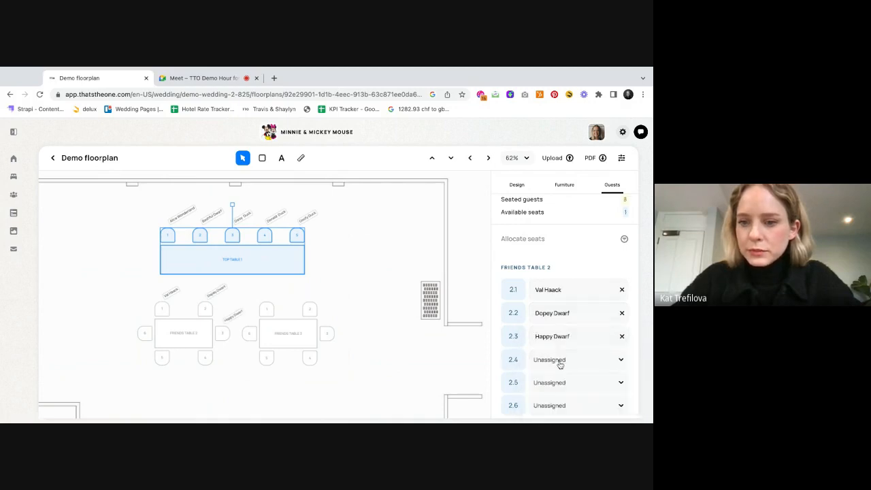
# Seat Mad Hatter in seat 2.4 and Peter Pan in seat 2.5 of the first Friends Table.
pyautogui.click(558, 360)
pyautogui.click(570, 230)
pyautogui.scroll(-1, 569, 362)
pyautogui.click(563, 323)
pyautogui.click(562, 338)
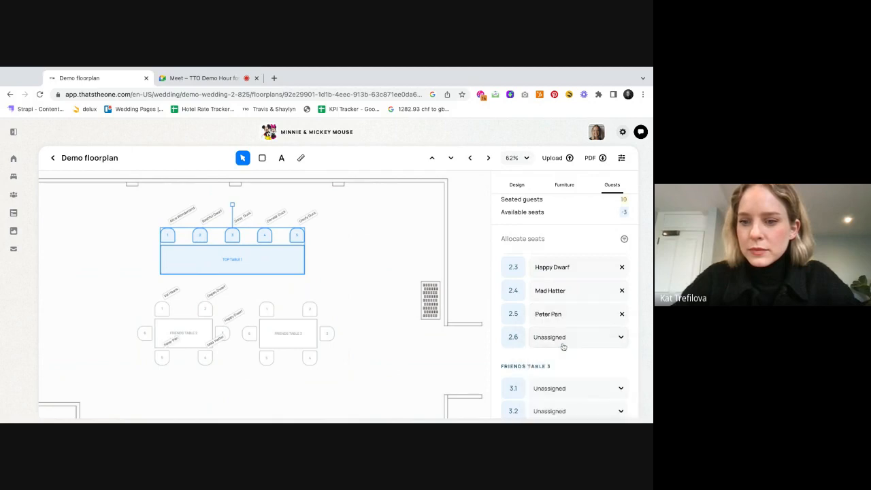
# Seat Tinker Bell, Minnie Mouse and Mickey Mouse in seats 3.1, 3.2 and 3.3 of the second Friends Table.
pyautogui.scroll(-1, 563, 340)
pyautogui.click(563, 344)
pyautogui.click(561, 364)
pyautogui.click(562, 361)
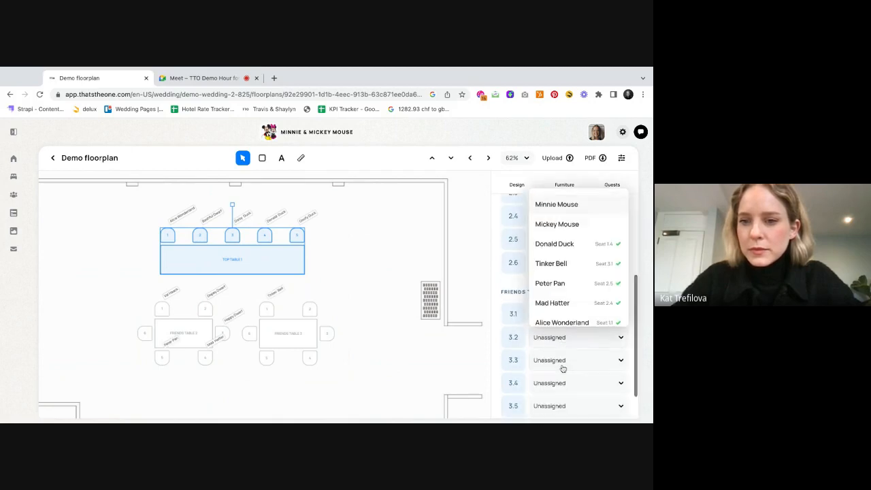
pyautogui.click(557, 207)
pyautogui.click(564, 360)
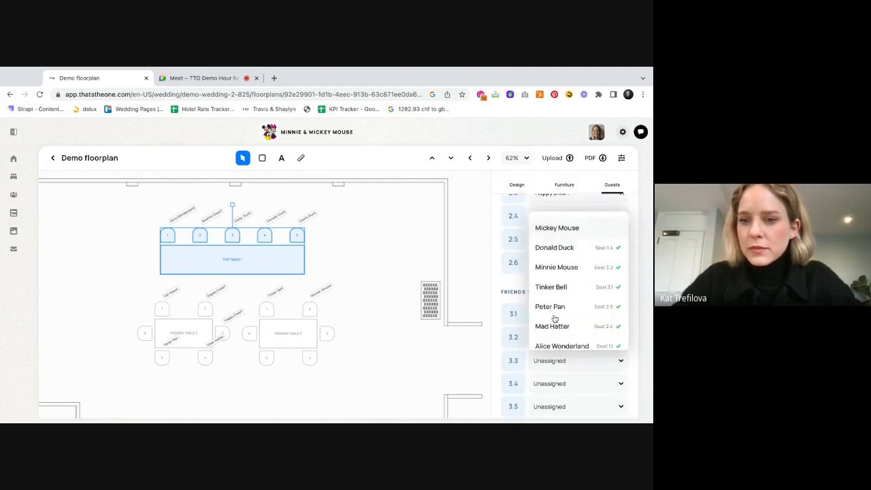
pyautogui.click(556, 232)
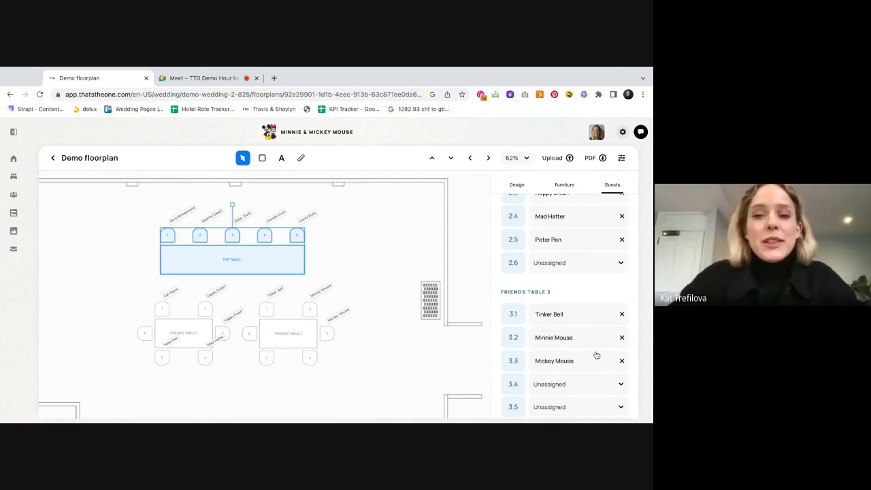
# Draw a rectangle about 634 by 220 cm in the open area below the two Friends Tables.
pyautogui.scroll(-3, 385, 344)
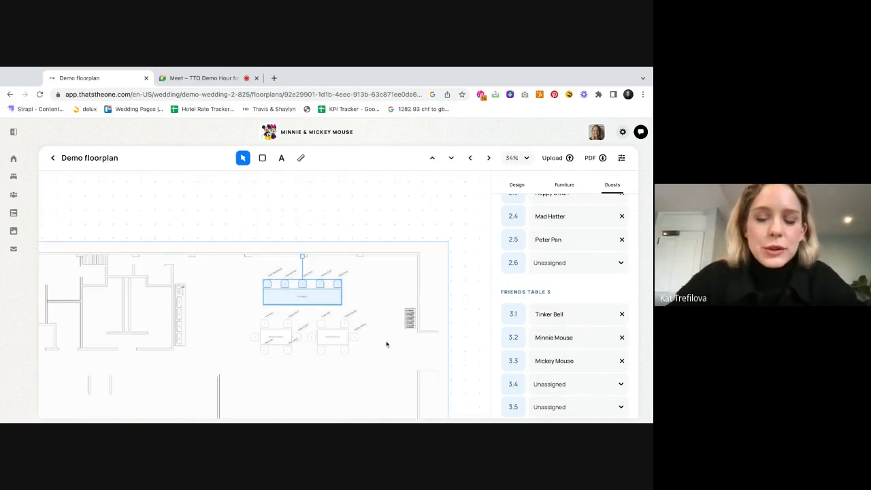
pyautogui.scroll(-1, 386, 346)
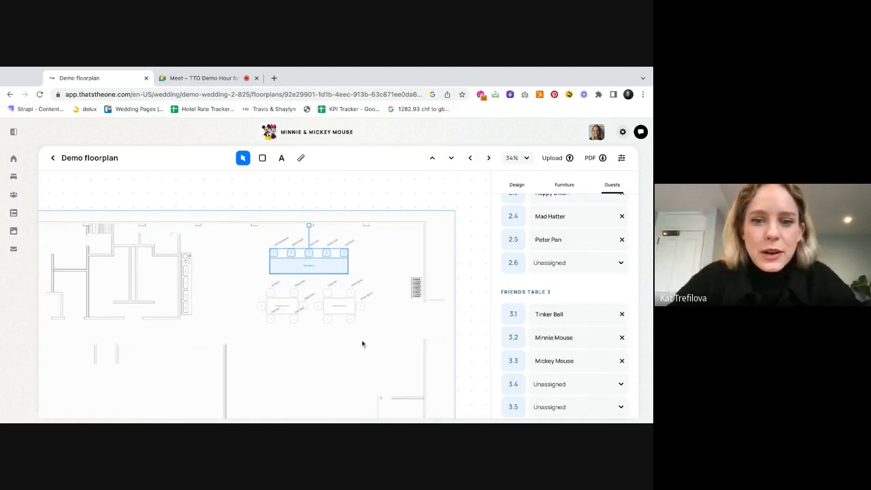
pyautogui.scroll(1, 318, 357)
pyautogui.scroll(3, 319, 365)
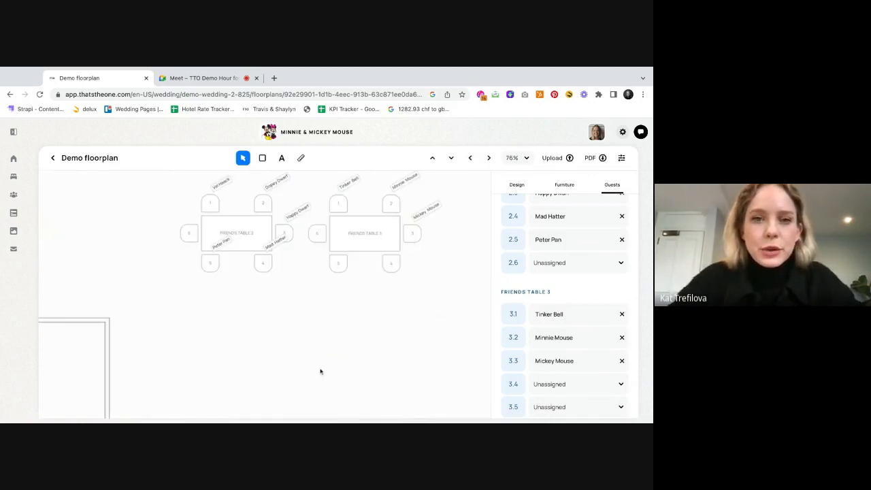
pyautogui.click(263, 164)
pyautogui.moveTo(196, 296); pyautogui.dragTo(421, 374)
# Set the width of the rectangle below the Friends Tables to 630 cm.
pyautogui.click(517, 186)
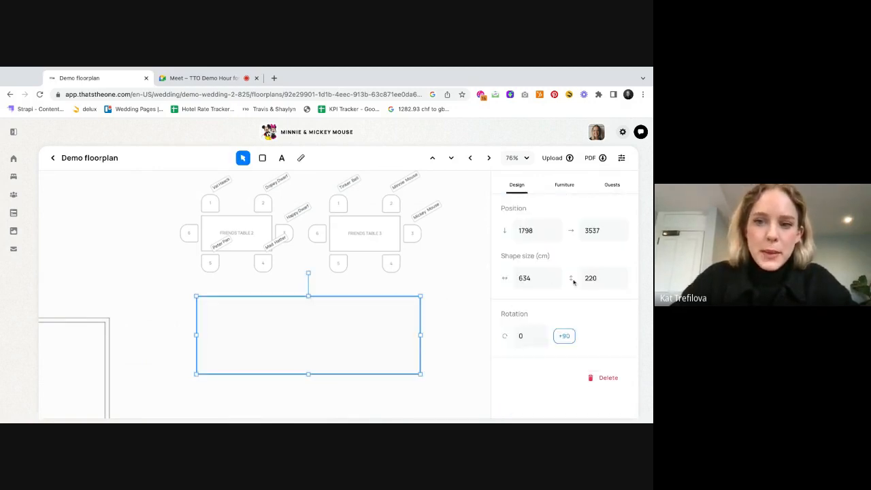
pyautogui.click(529, 284)
pyautogui.press('BackSpace')
pyautogui.write('0')
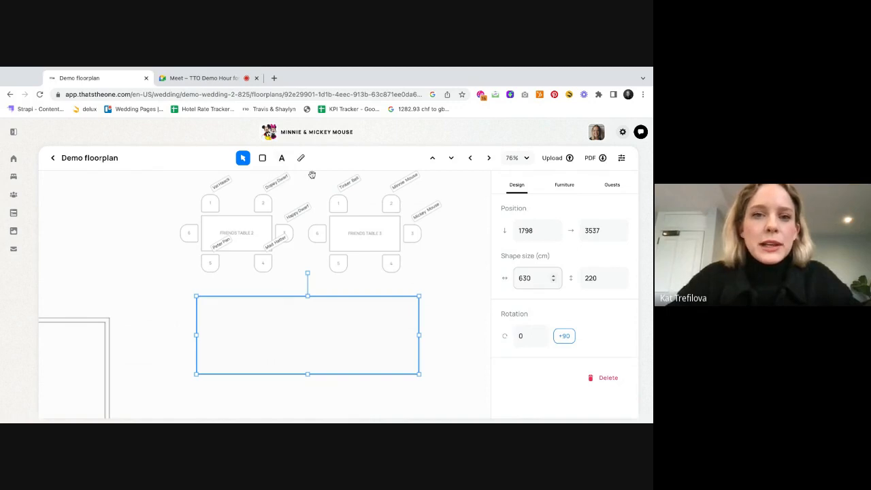
# Add a medium text label reading Dance Floor inside the rectangle below the Friends Tables.
pyautogui.click(282, 159)
pyautogui.click(272, 334)
pyautogui.write('Dance Floor')
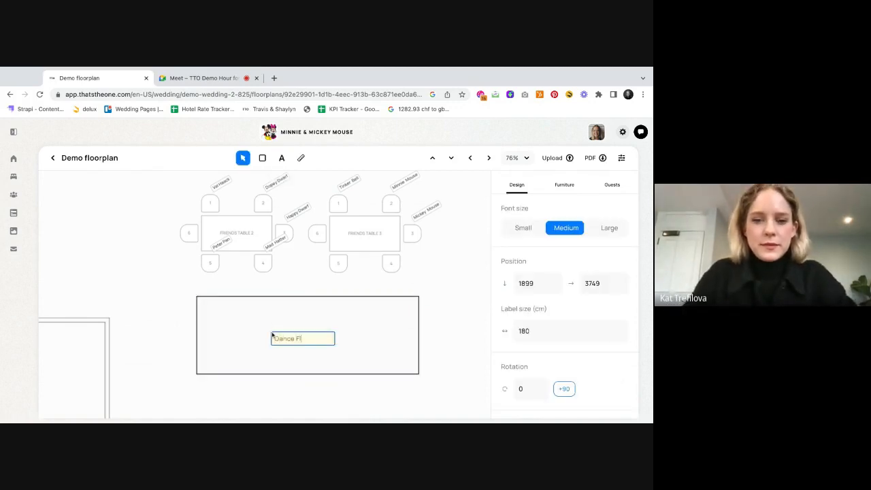
pyautogui.click(454, 320)
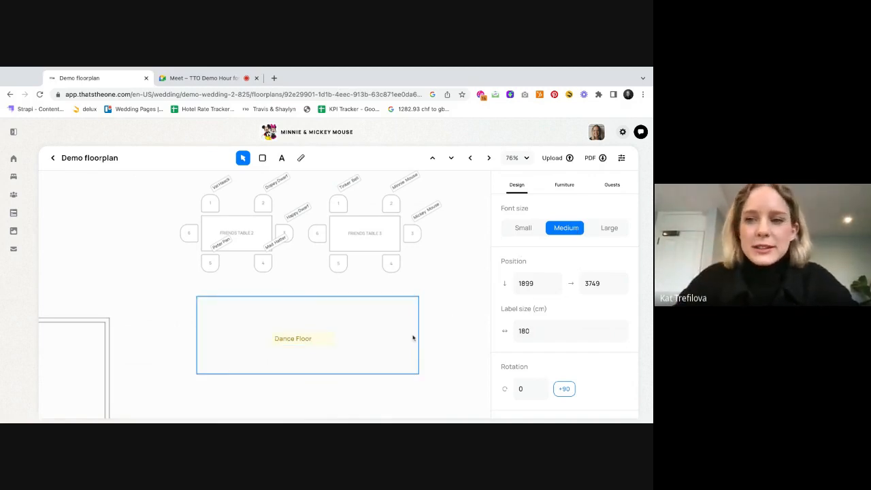
# Export the floorplan as a PDF and open the downloaded Demo floorplan.pdf.
pyautogui.scroll(-5, 429, 353)
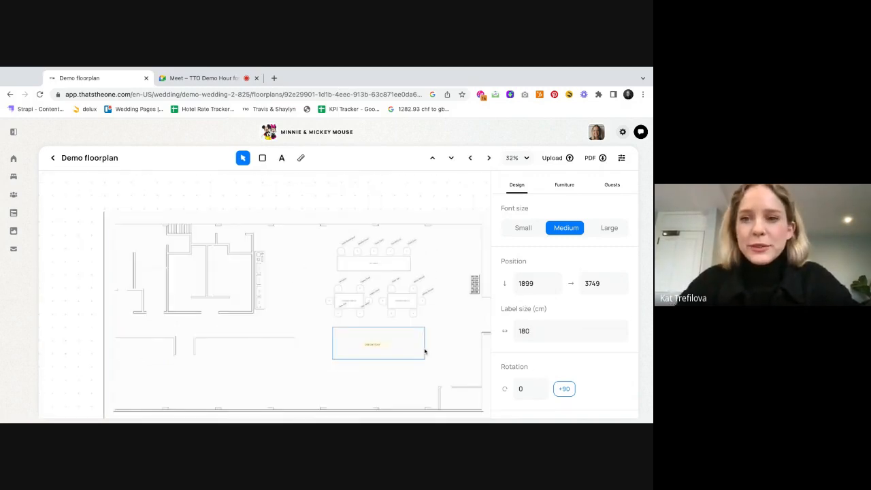
pyautogui.click(590, 158)
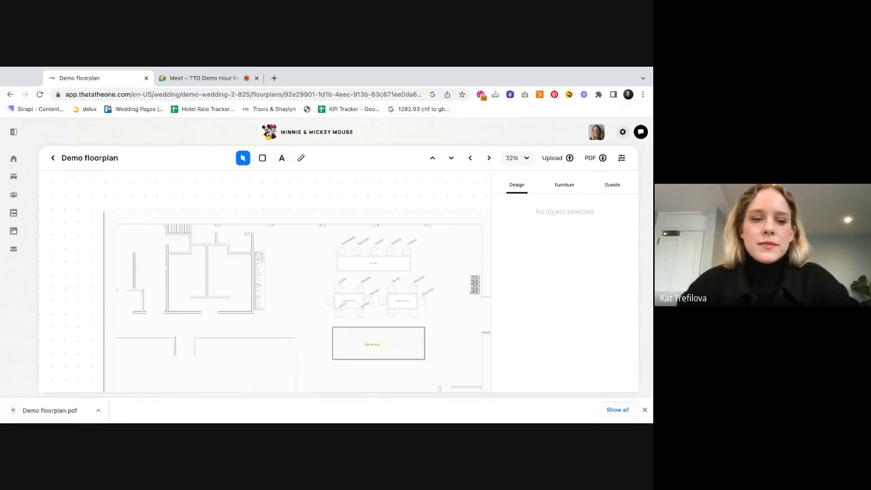
pyautogui.click(54, 411)
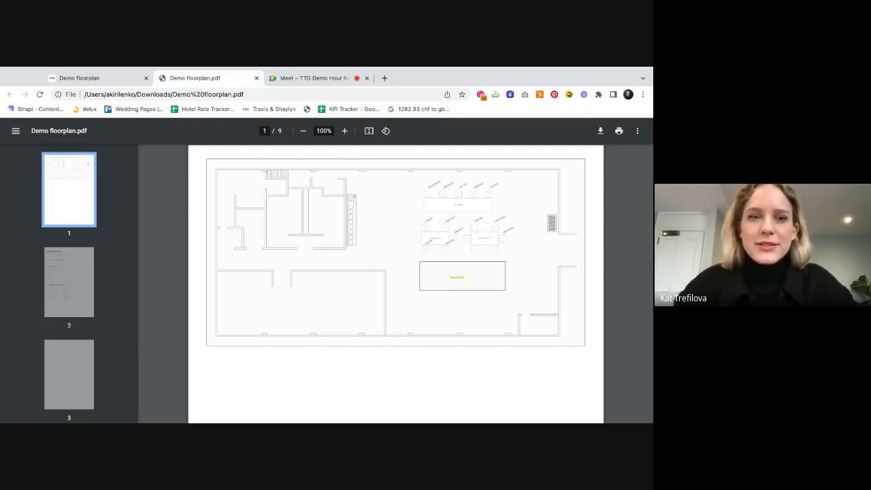
# Examine the exported plan's tables and guest names, and the guest, meal and dietary summary on page 2.
pyautogui.scroll(-3, 340, 284)
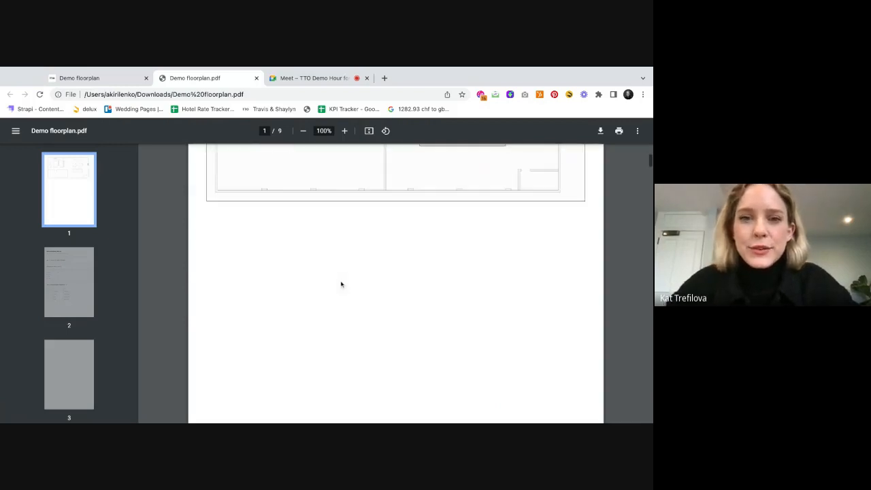
pyautogui.scroll(2, 340, 284)
pyautogui.scroll(1, 343, 291)
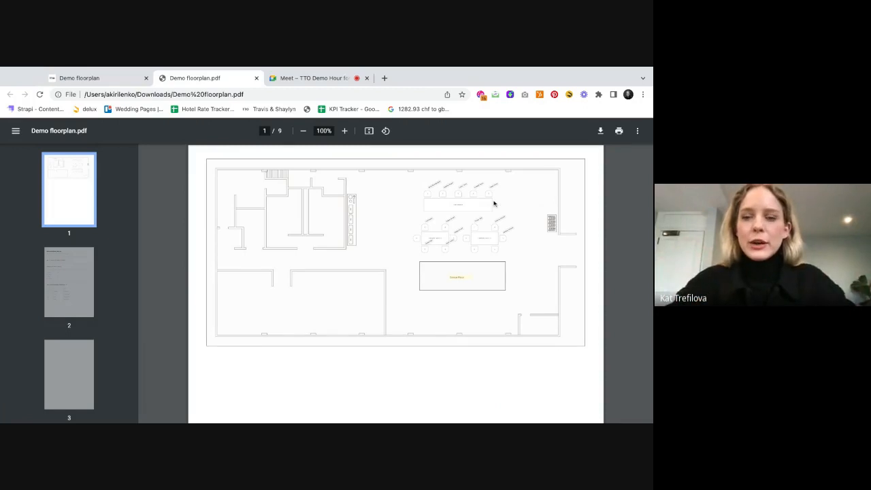
pyautogui.scroll(5, 492, 202)
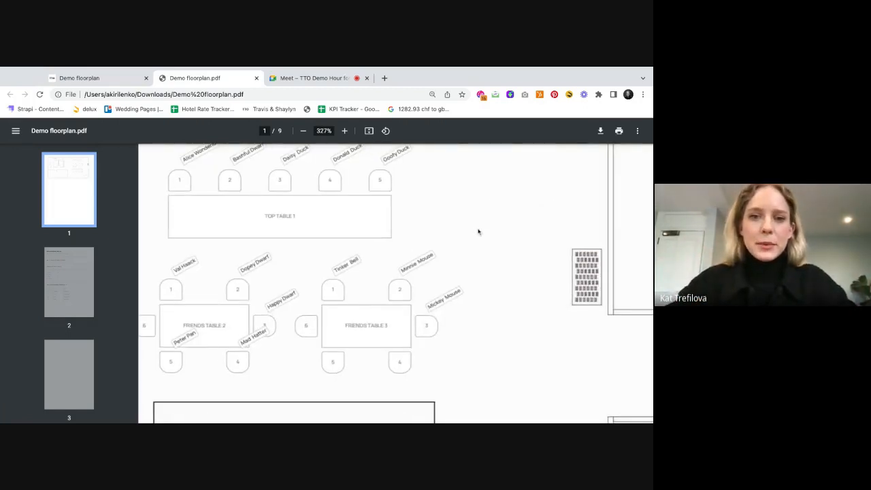
pyautogui.scroll(-3, 478, 307)
pyautogui.scroll(-8, 455, 285)
pyautogui.scroll(-5, 455, 287)
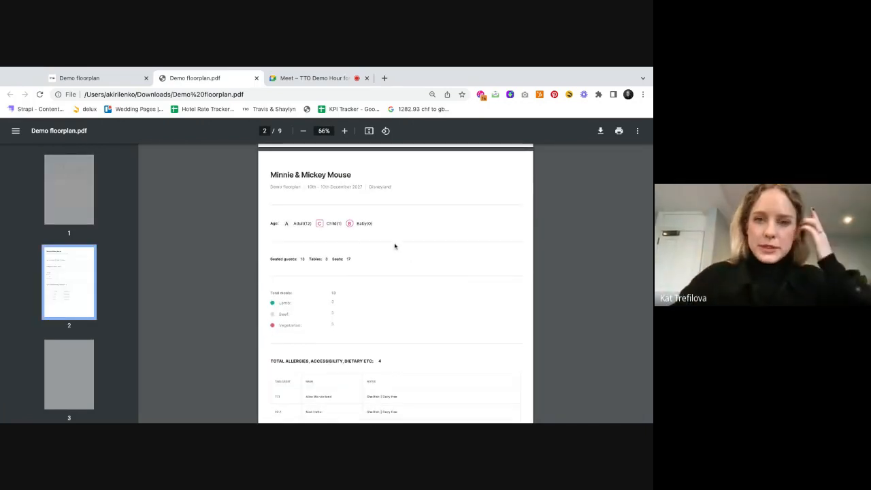
# Read the page 2 summary up close, covering guest ages, seated guests, meal choices, and the allergy and dietary table.
pyautogui.keyDown('ctrl'); pyautogui.scroll(3, 365, 236); pyautogui.keyUp('ctrl')
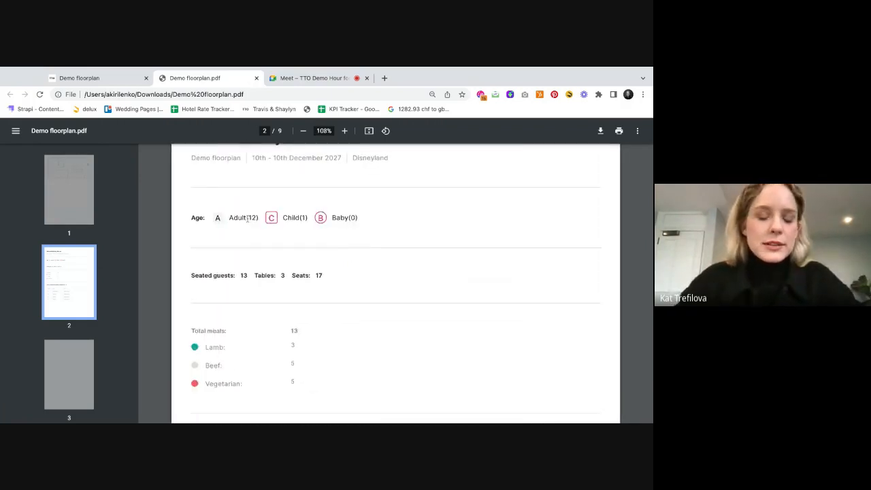
pyautogui.scroll(-1, 252, 219)
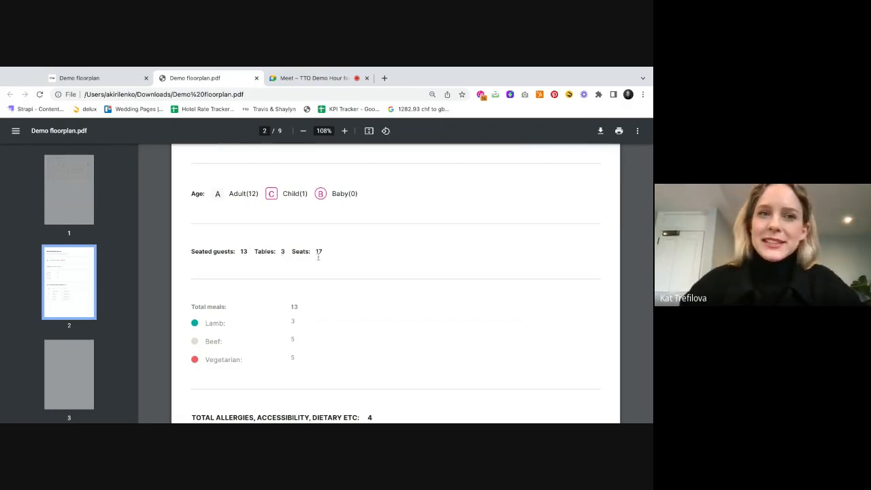
pyautogui.scroll(-3, 317, 257)
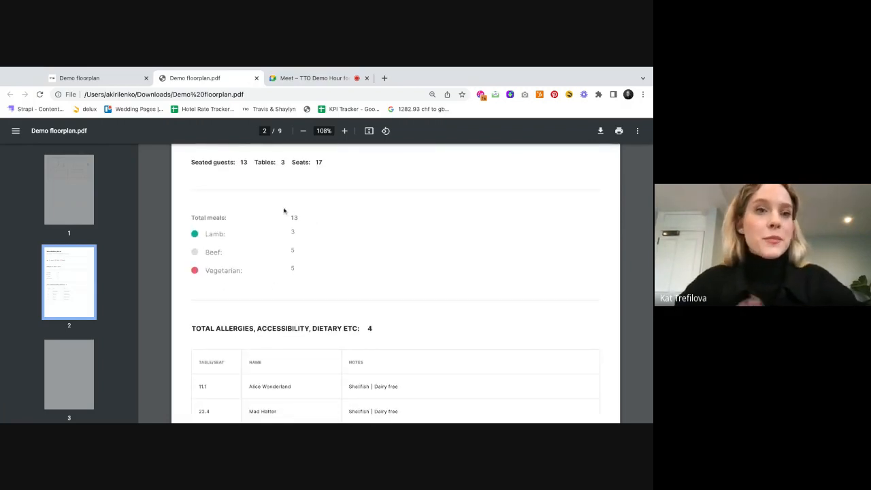
pyautogui.scroll(-4, 284, 211)
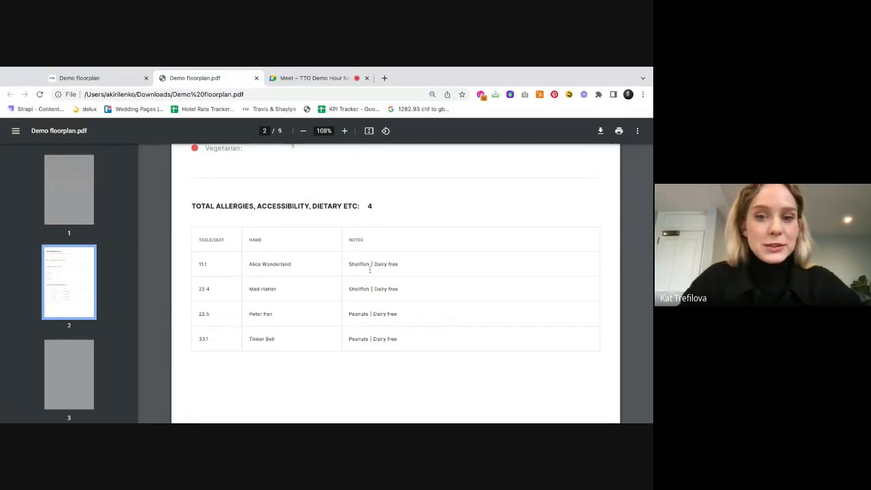
# Examine the guest lists and seating diagrams for Top Table 1, Friends Table 2 and Friends Table 3 on the remaining PDF pages.
pyautogui.scroll(-15, 369, 336)
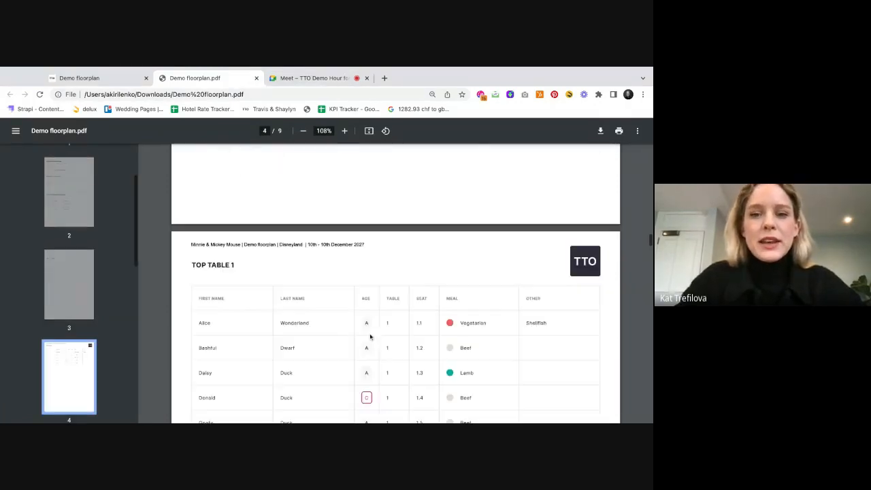
pyautogui.scroll(-1, 370, 336)
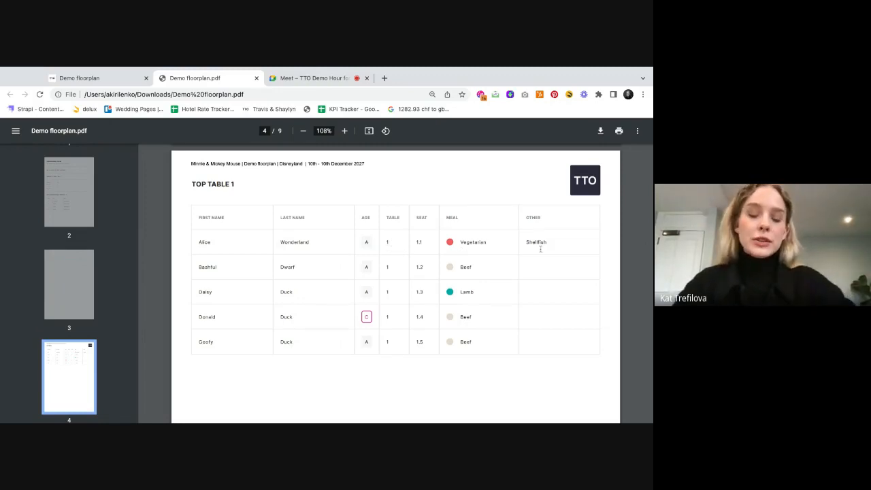
pyautogui.scroll(-10, 540, 249)
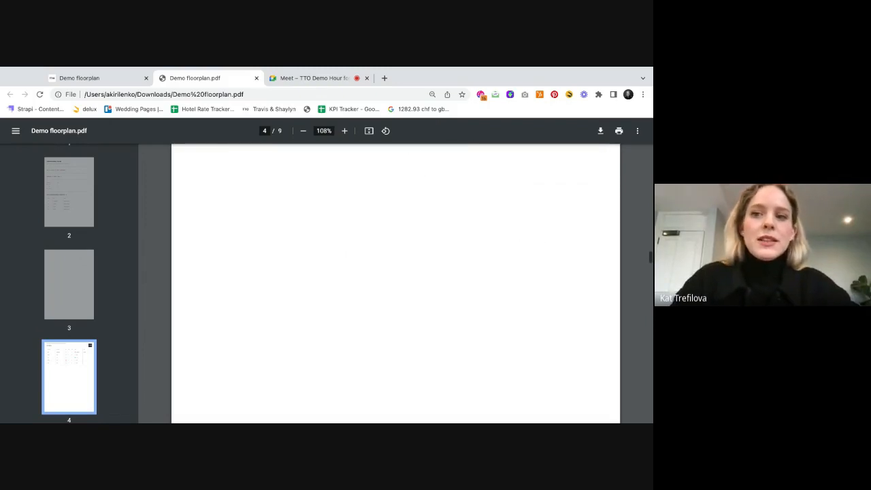
pyautogui.scroll(-3, 395, 284)
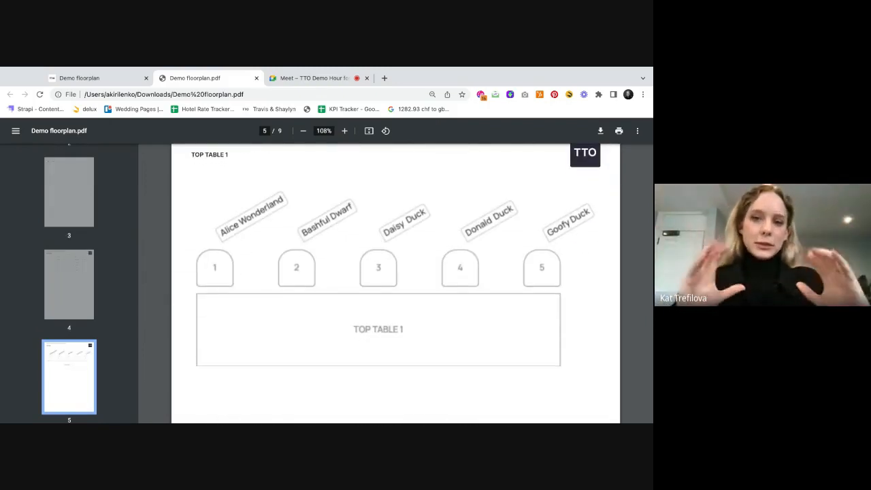
pyautogui.scroll(-5, 544, 233)
pyautogui.scroll(-6, 544, 233)
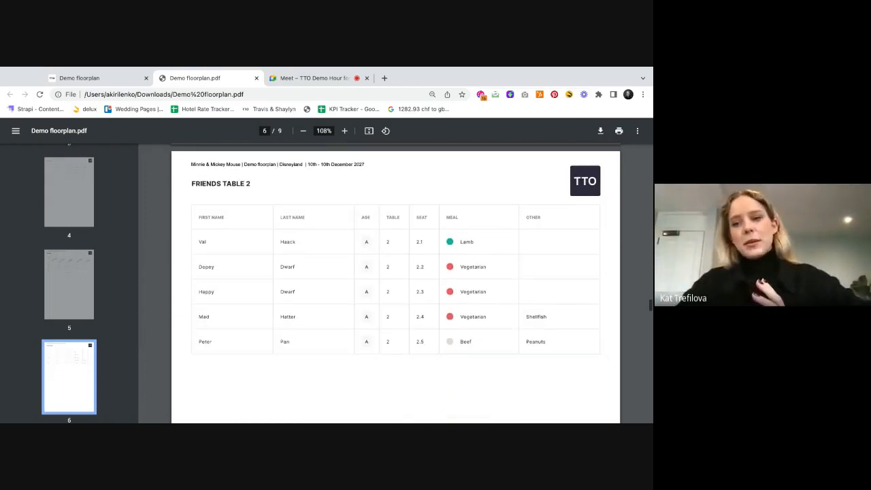
pyautogui.scroll(-8, 395, 284)
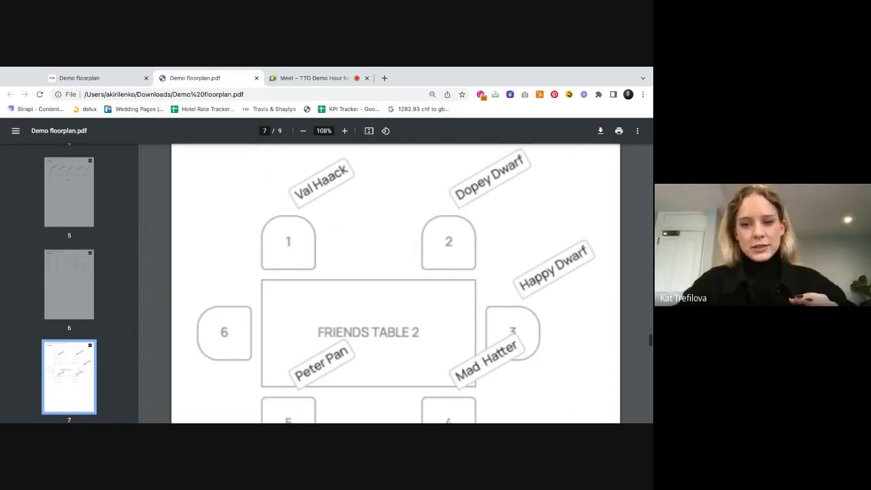
pyautogui.scroll(-8, 395, 284)
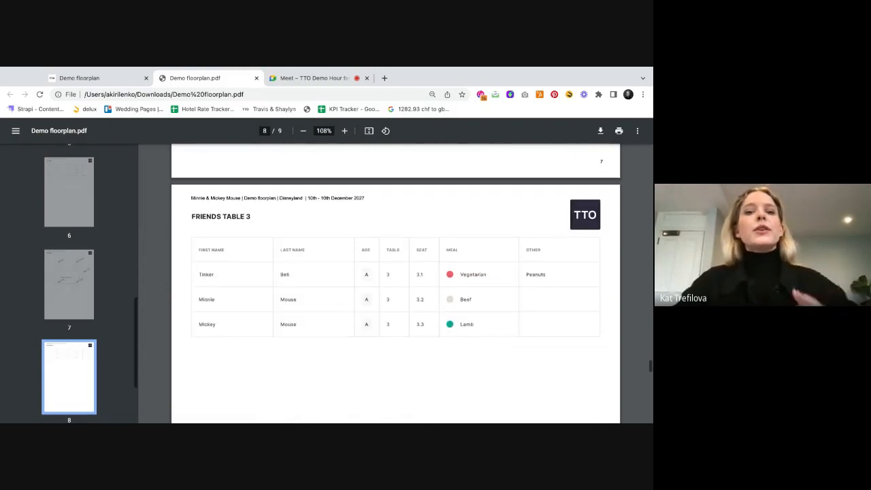
pyautogui.scroll(-8, 396, 283)
pyautogui.scroll(-3, 395, 284)
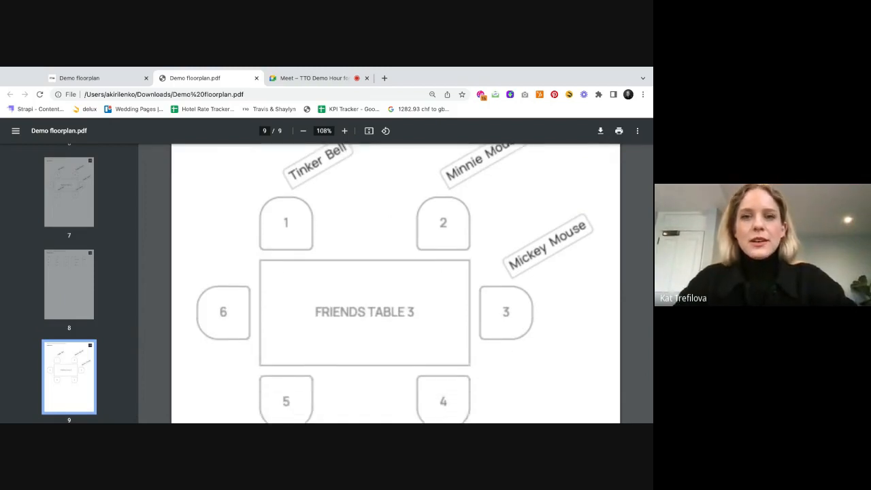